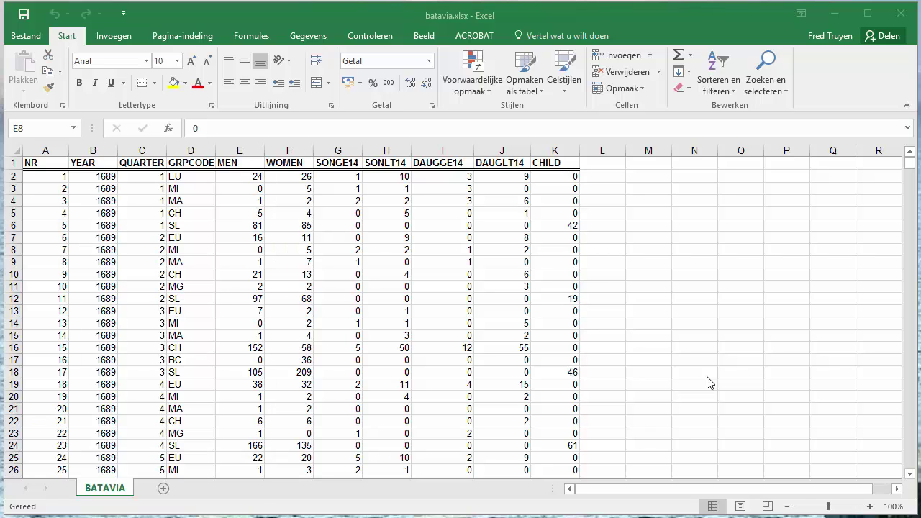
Format the BATAVIA data A1:K1769 as blue-styled table Tabel2 with its first row as headers
{"action": "scroll", "coordinate": [317, 252], "scroll_direction": "down", "scroll_amount": 3}
{"action": "scroll", "coordinate": [317, 259], "scroll_direction": "up", "scroll_amount": 3}
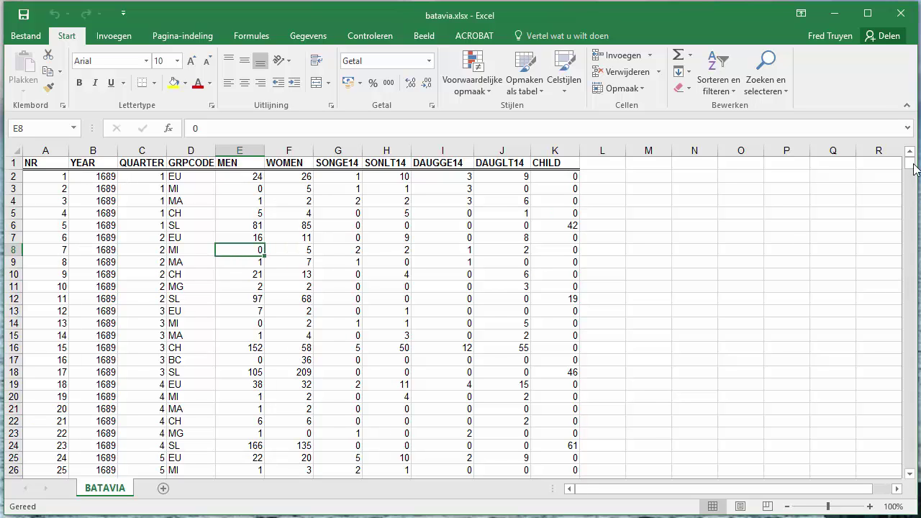
{"action": "mouse_move", "coordinate": [914, 232]}
{"action": "left_mouse_down"}
{"action": "mouse_move", "coordinate": [913, 444]}
{"action": "mouse_move", "coordinate": [911, 164]}
{"action": "left_mouse_up"}
{"action": "left_click", "coordinate": [252, 200]}
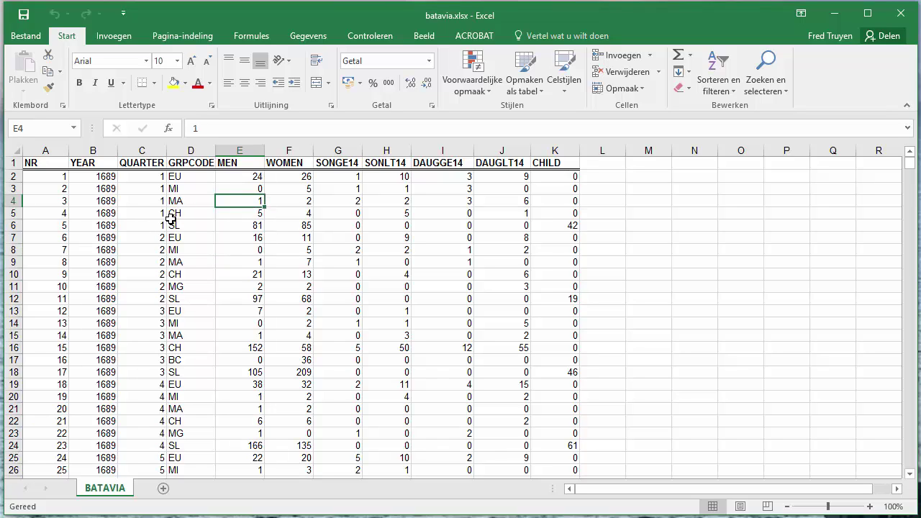
{"action": "left_click", "coordinate": [180, 212]}
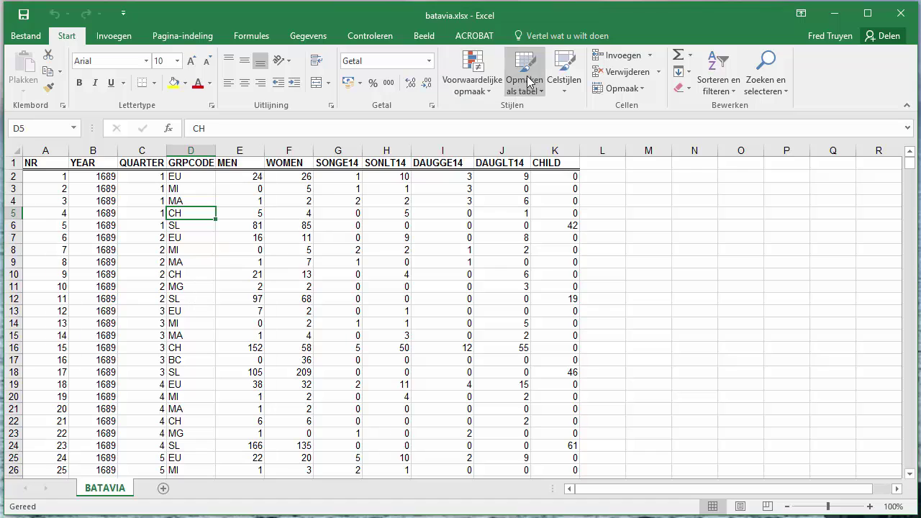
{"action": "left_click", "coordinate": [527, 80]}
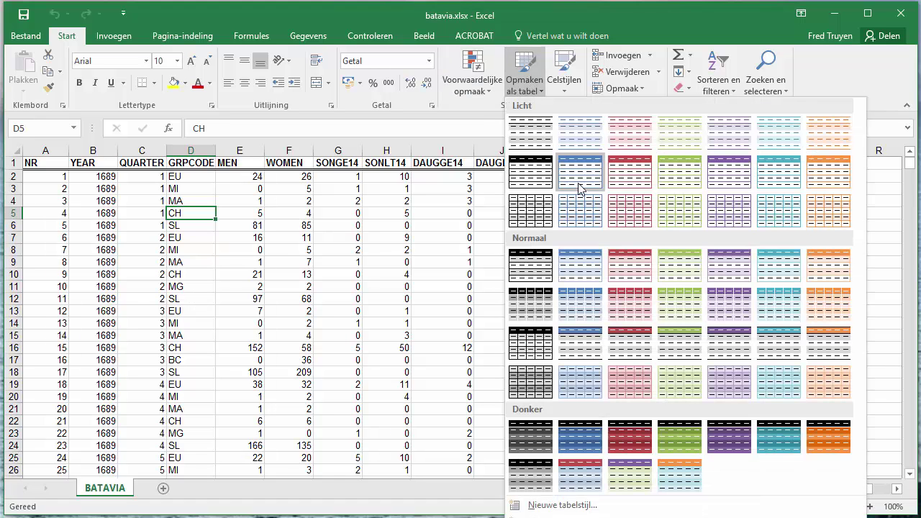
{"action": "left_click", "coordinate": [581, 263]}
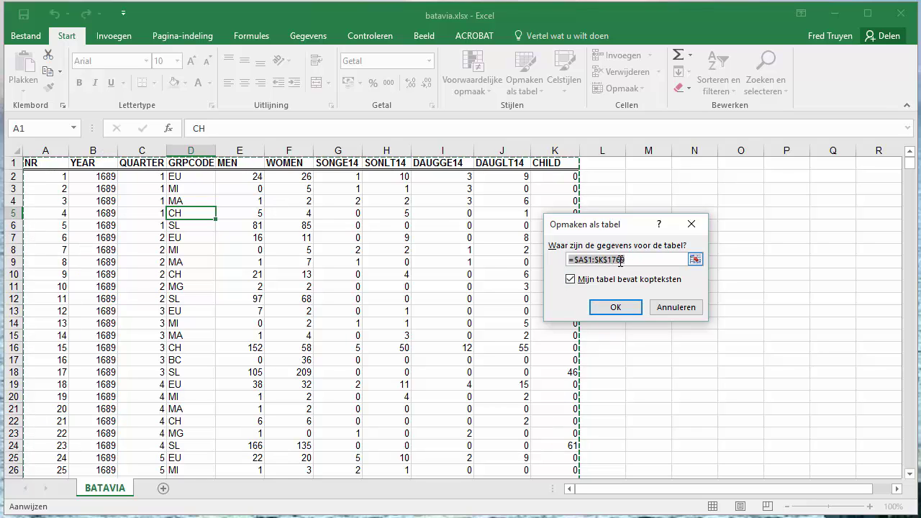
{"action": "left_click", "coordinate": [623, 311]}
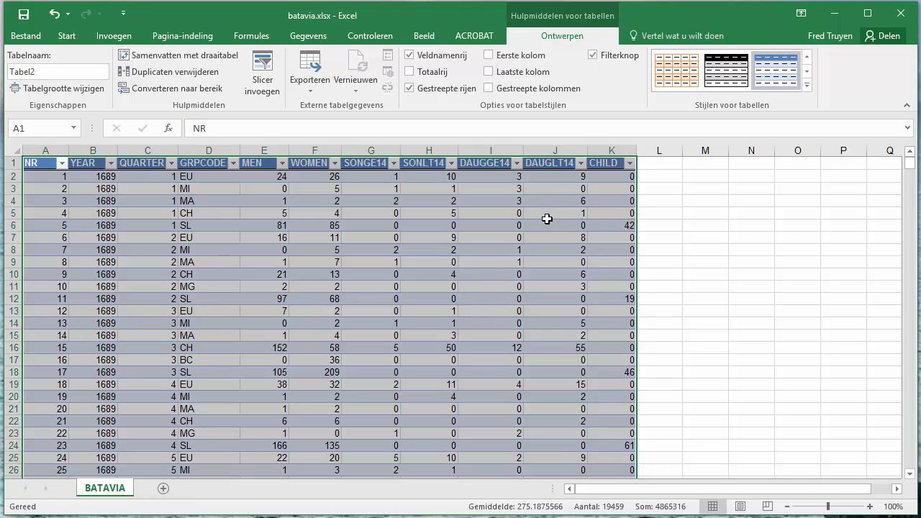
{"action": "left_click", "coordinate": [547, 217]}
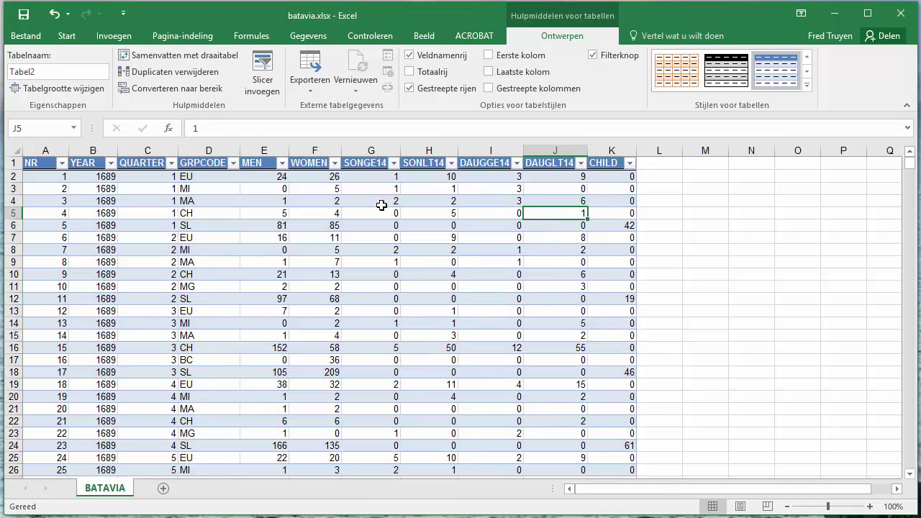
{"action": "scroll", "coordinate": [382, 206], "scroll_direction": "down", "scroll_amount": 3}
{"action": "scroll", "coordinate": [381, 206], "scroll_direction": "up", "scroll_amount": 3}
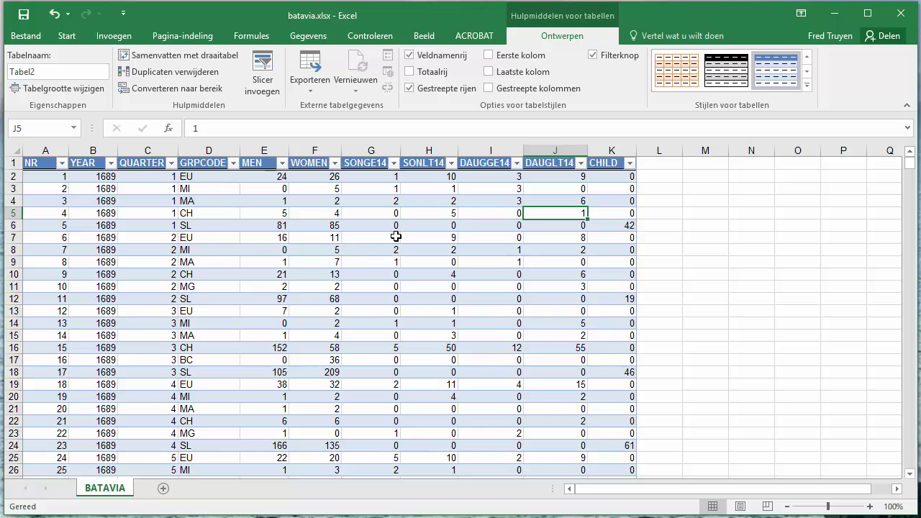
{"action": "scroll", "coordinate": [395, 235], "scroll_direction": "down", "scroll_amount": 1}
{"action": "scroll", "coordinate": [396, 234], "scroll_direction": "down", "scroll_amount": 2}
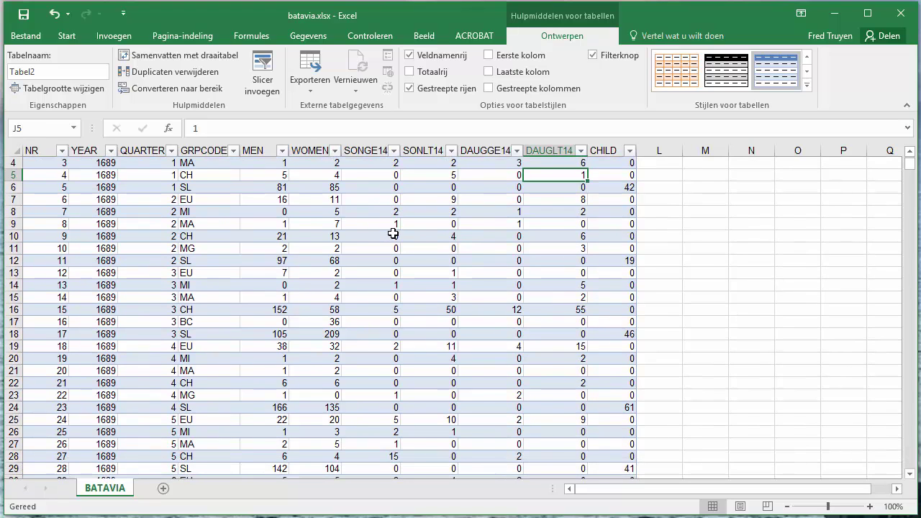
{"action": "scroll", "coordinate": [396, 232], "scroll_direction": "down", "scroll_amount": 2}
{"action": "scroll", "coordinate": [396, 231], "scroll_direction": "down", "scroll_amount": 2}
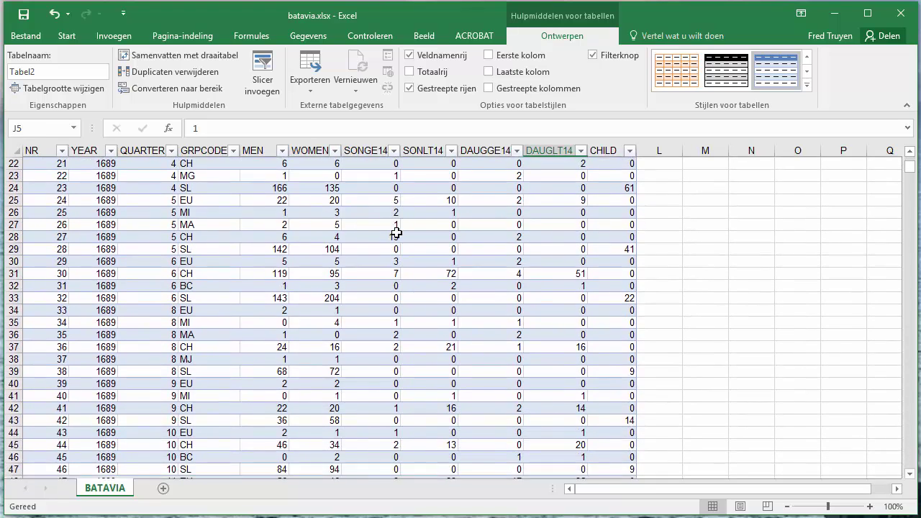
{"action": "scroll", "coordinate": [396, 232], "scroll_direction": "down", "scroll_amount": 2}
{"action": "scroll", "coordinate": [396, 231], "scroll_direction": "down", "scroll_amount": 3}
{"action": "scroll", "coordinate": [396, 232], "scroll_direction": "down", "scroll_amount": 2}
{"action": "scroll", "coordinate": [396, 232], "scroll_direction": "down", "scroll_amount": 4}
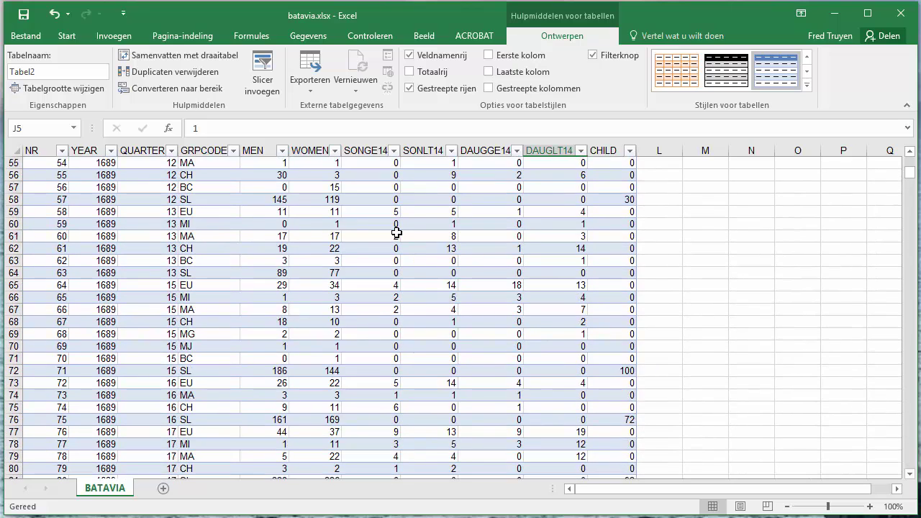
{"action": "scroll", "coordinate": [397, 231], "scroll_direction": "down", "scroll_amount": 2}
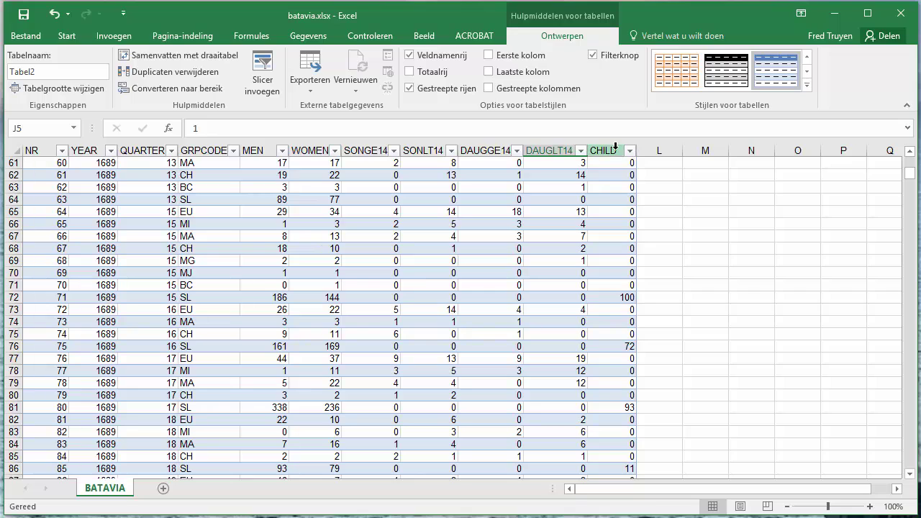
{"action": "scroll", "coordinate": [407, 269], "scroll_direction": "down", "scroll_amount": 1}
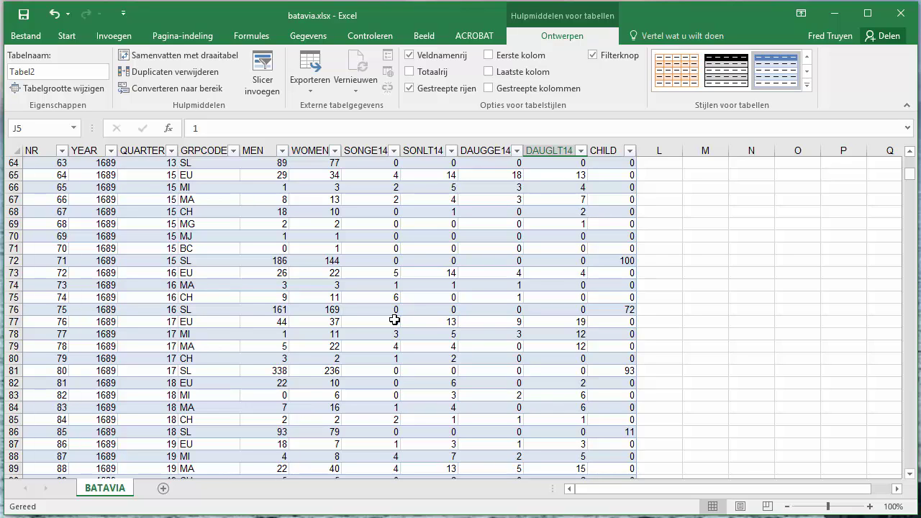
{"action": "scroll", "coordinate": [394, 320], "scroll_direction": "up", "scroll_amount": 1}
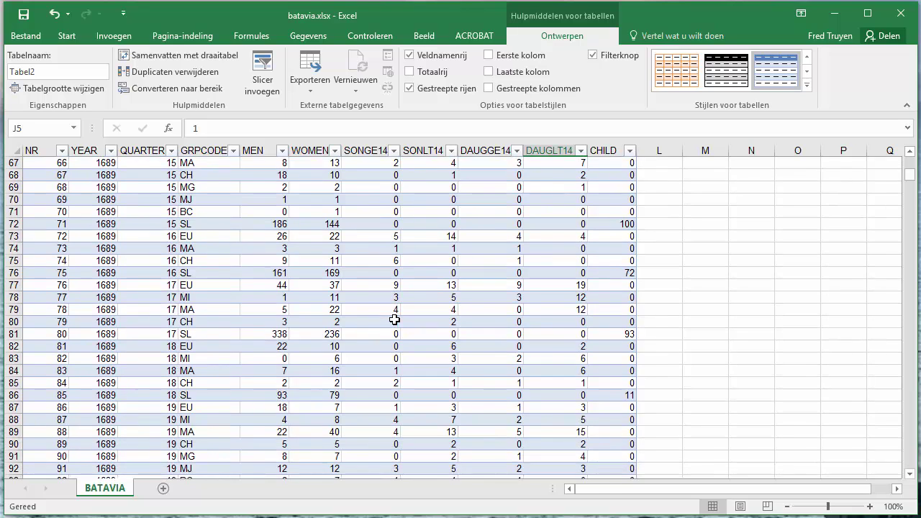
{"action": "scroll", "coordinate": [394, 319], "scroll_direction": "down", "scroll_amount": 3}
{"action": "scroll", "coordinate": [394, 319], "scroll_direction": "up", "scroll_amount": 5}
{"action": "scroll", "coordinate": [395, 320], "scroll_direction": "up", "scroll_amount": 4}
{"action": "scroll", "coordinate": [394, 320], "scroll_direction": "up", "scroll_amount": 5}
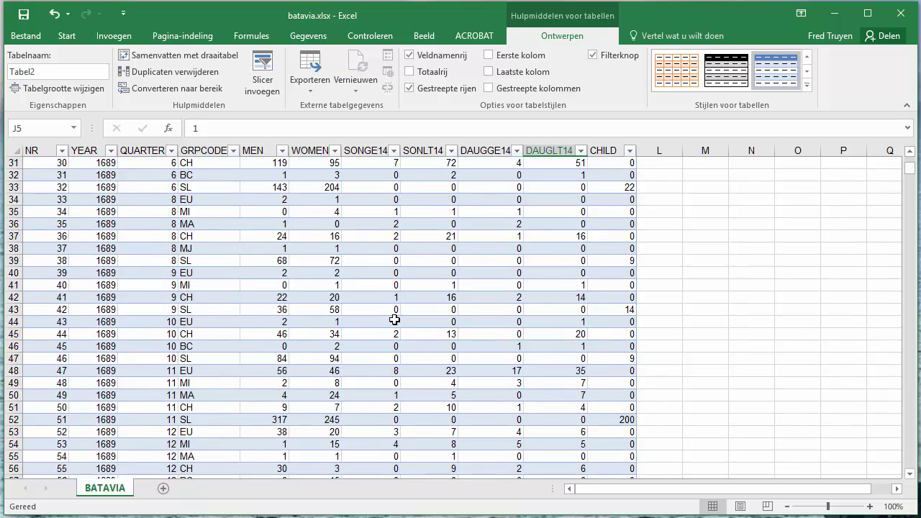
{"action": "scroll", "coordinate": [394, 319], "scroll_direction": "up", "scroll_amount": 5}
{"action": "scroll", "coordinate": [395, 320], "scroll_direction": "up", "scroll_amount": 5}
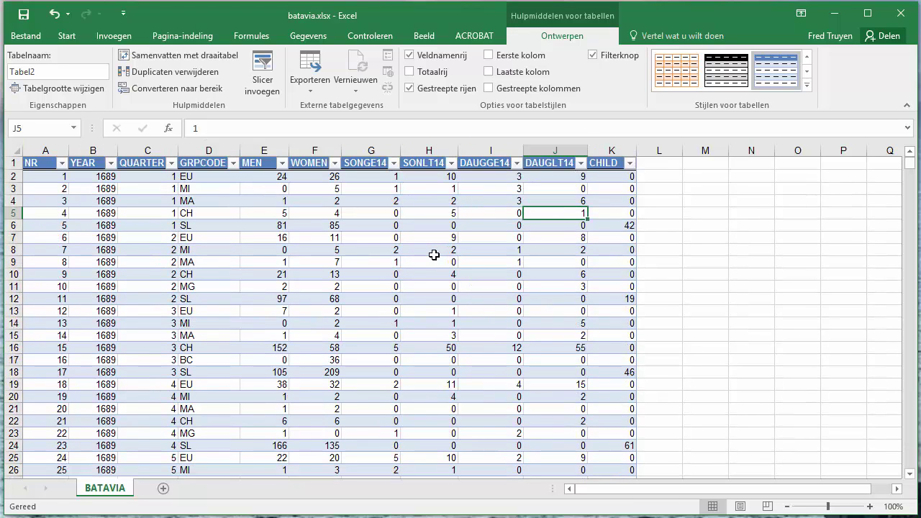
Sort the table by CHILD ascending, then descending, then restore ascending NR order
{"action": "left_click", "coordinate": [630, 164]}
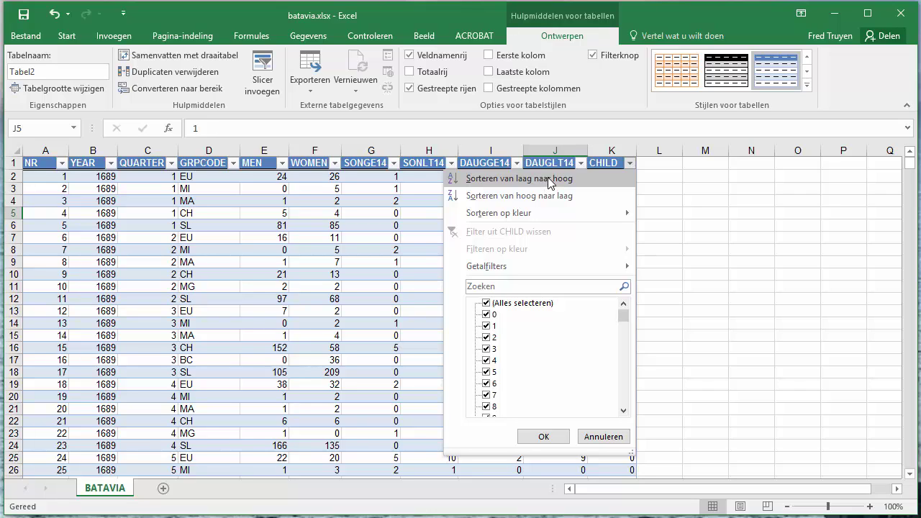
{"action": "left_click", "coordinate": [552, 178]}
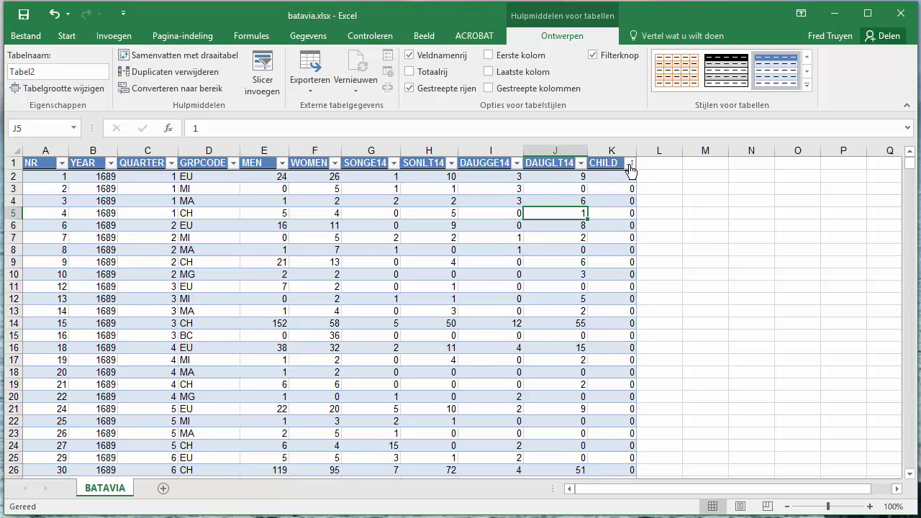
{"action": "left_click", "coordinate": [630, 163]}
{"action": "left_click", "coordinate": [546, 196]}
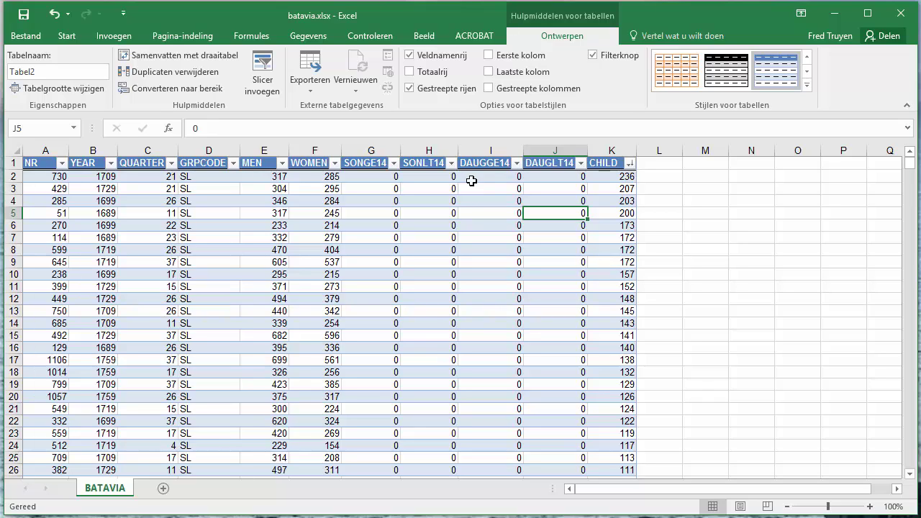
{"action": "left_click", "coordinate": [62, 164]}
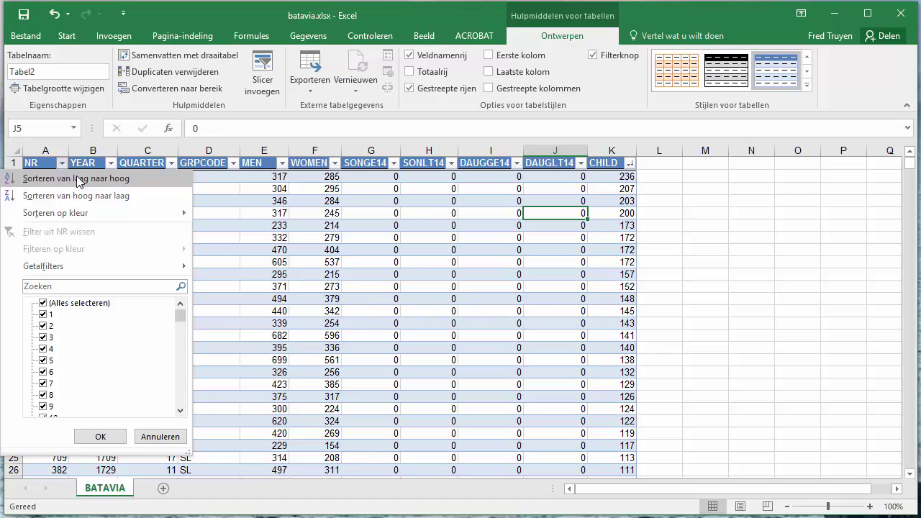
{"action": "left_click", "coordinate": [79, 180]}
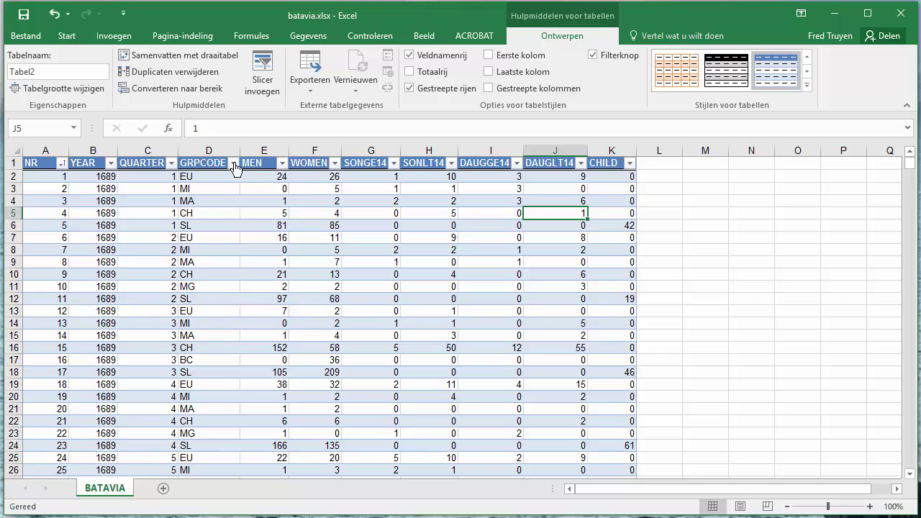
Filter GRPCODE to EU only, leaving 340 of 1768 records, and review the results
{"action": "left_click", "coordinate": [234, 164]}
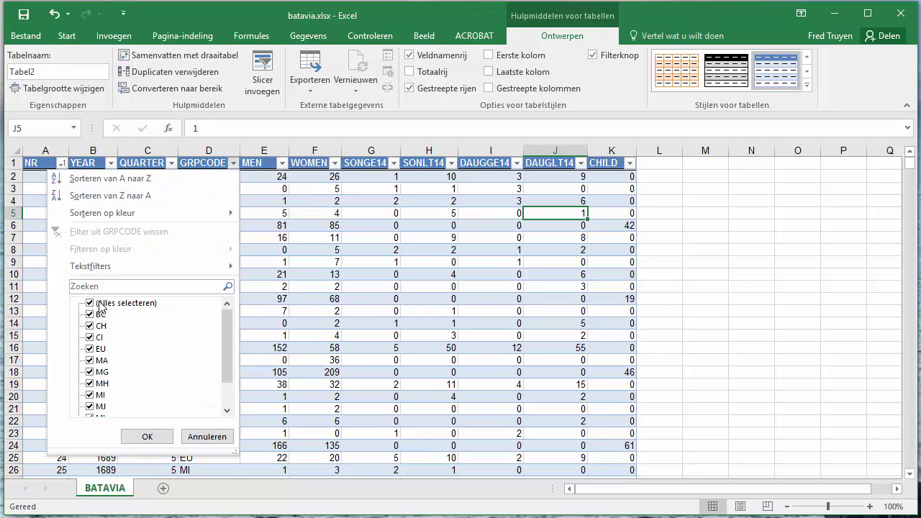
{"action": "left_click", "coordinate": [90, 303]}
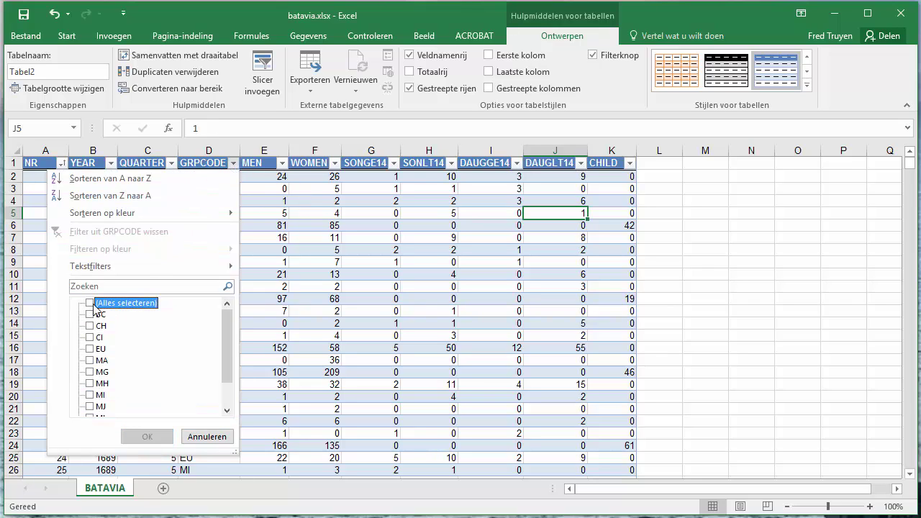
{"action": "left_click", "coordinate": [89, 349]}
{"action": "left_click", "coordinate": [151, 437]}
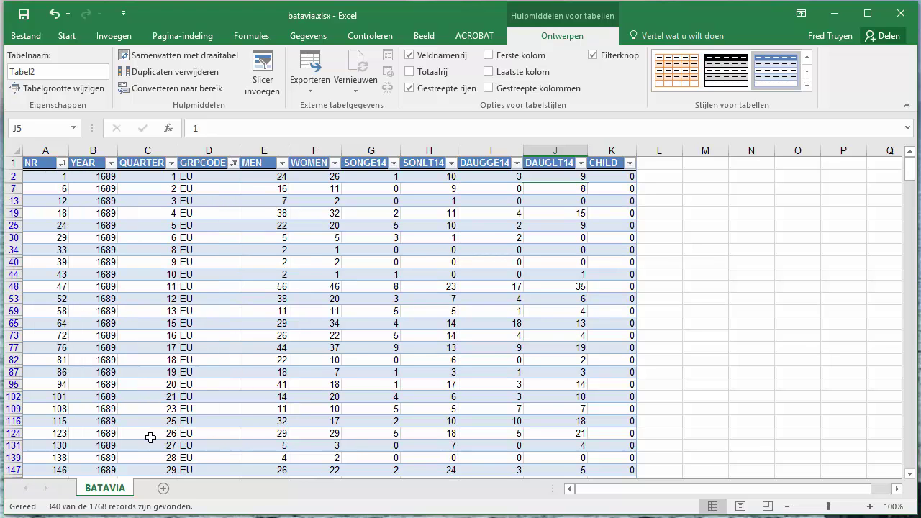
{"action": "scroll", "coordinate": [405, 308], "scroll_direction": "down", "scroll_amount": 2}
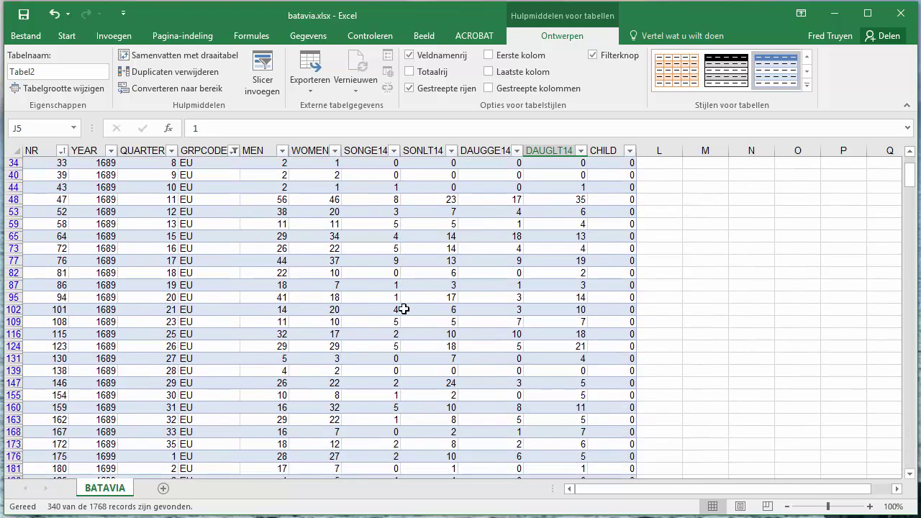
{"action": "scroll", "coordinate": [404, 309], "scroll_direction": "down", "scroll_amount": 1}
{"action": "scroll", "coordinate": [405, 308], "scroll_direction": "up", "scroll_amount": 1}
{"action": "scroll", "coordinate": [405, 309], "scroll_direction": "up", "scroll_amount": 2}
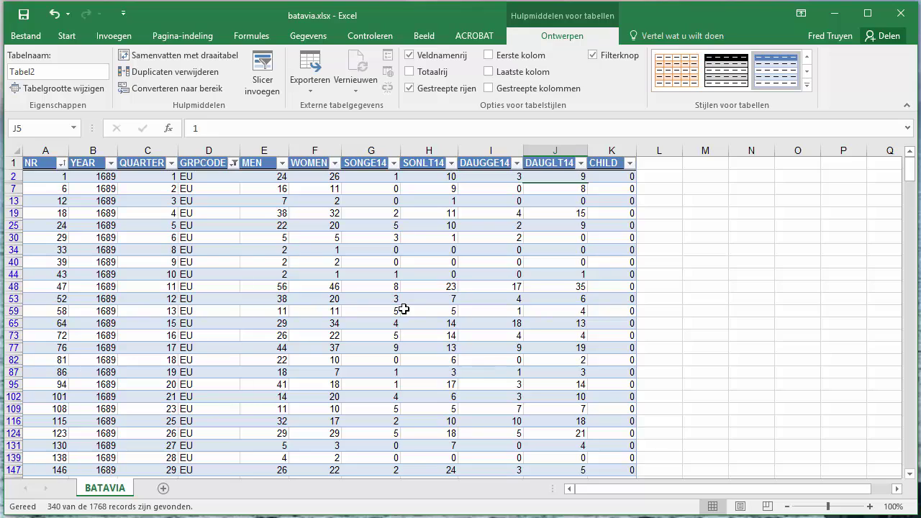
{"action": "scroll", "coordinate": [405, 309], "scroll_direction": "down", "scroll_amount": 1}
{"action": "scroll", "coordinate": [405, 309], "scroll_direction": "down", "scroll_amount": 1}
{"action": "scroll", "coordinate": [404, 309], "scroll_direction": "down", "scroll_amount": 2}
{"action": "scroll", "coordinate": [404, 309], "scroll_direction": "down", "scroll_amount": 1}
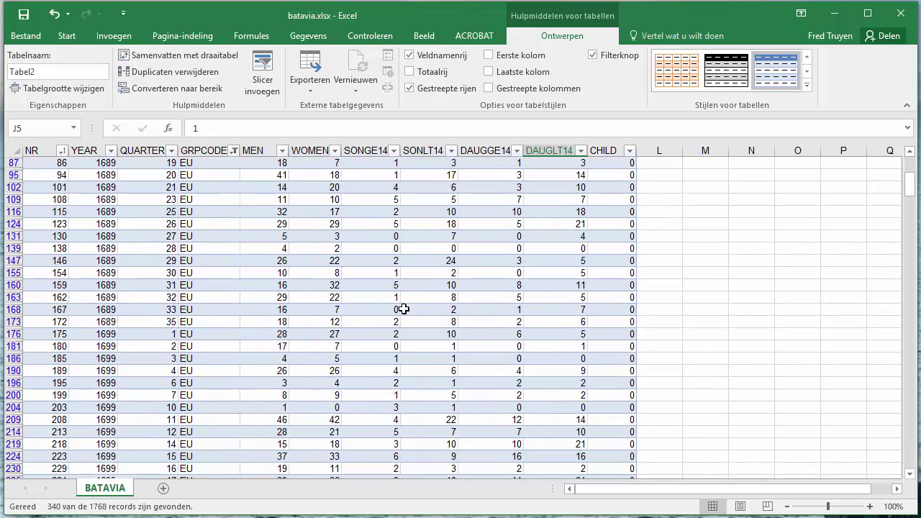
{"action": "scroll", "coordinate": [405, 309], "scroll_direction": "down", "scroll_amount": 1}
{"action": "scroll", "coordinate": [405, 309], "scroll_direction": "down", "scroll_amount": 1}
{"action": "scroll", "coordinate": [405, 309], "scroll_direction": "up", "scroll_amount": 2}
{"action": "scroll", "coordinate": [405, 309], "scroll_direction": "up", "scroll_amount": 2}
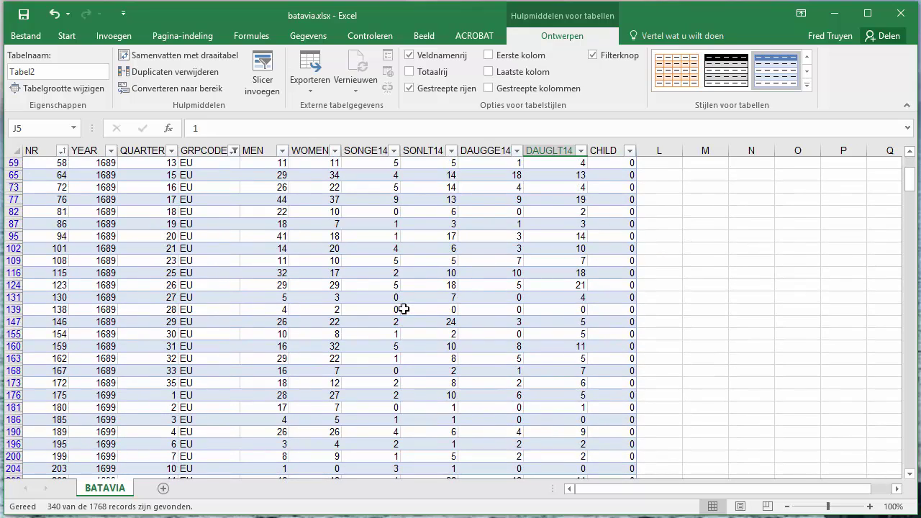
{"action": "scroll", "coordinate": [405, 309], "scroll_direction": "up", "scroll_amount": 1}
{"action": "scroll", "coordinate": [404, 309], "scroll_direction": "up", "scroll_amount": 2}
{"action": "scroll", "coordinate": [404, 309], "scroll_direction": "up", "scroll_amount": 1}
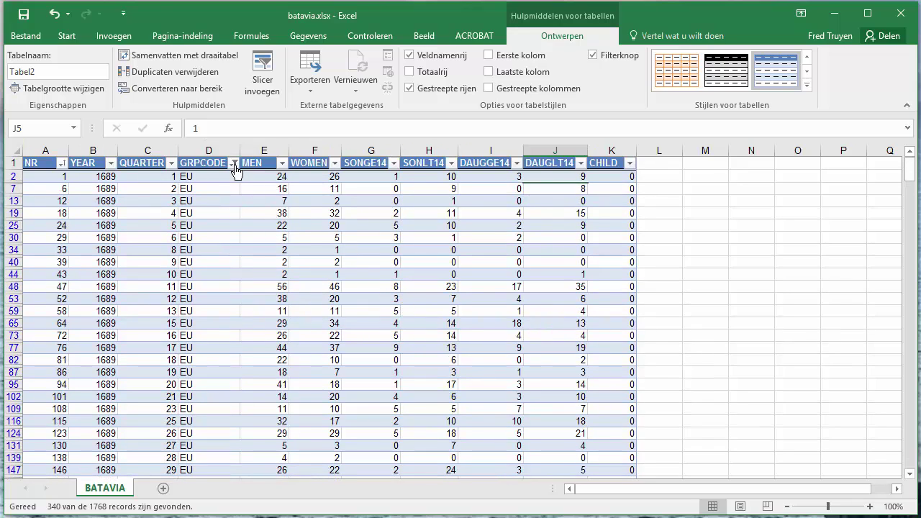
Reselect all group codes in the GRPCODE filter so every record shows
{"action": "left_click", "coordinate": [233, 164]}
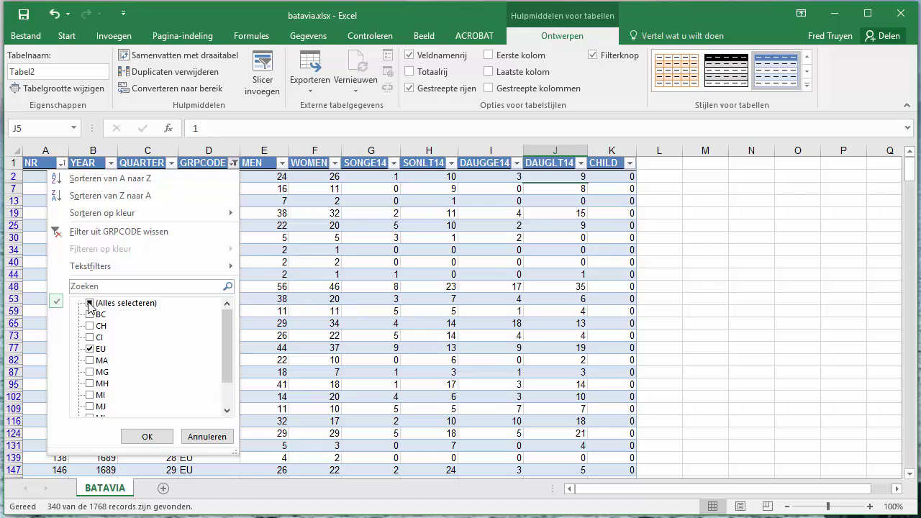
{"action": "left_click", "coordinate": [91, 303]}
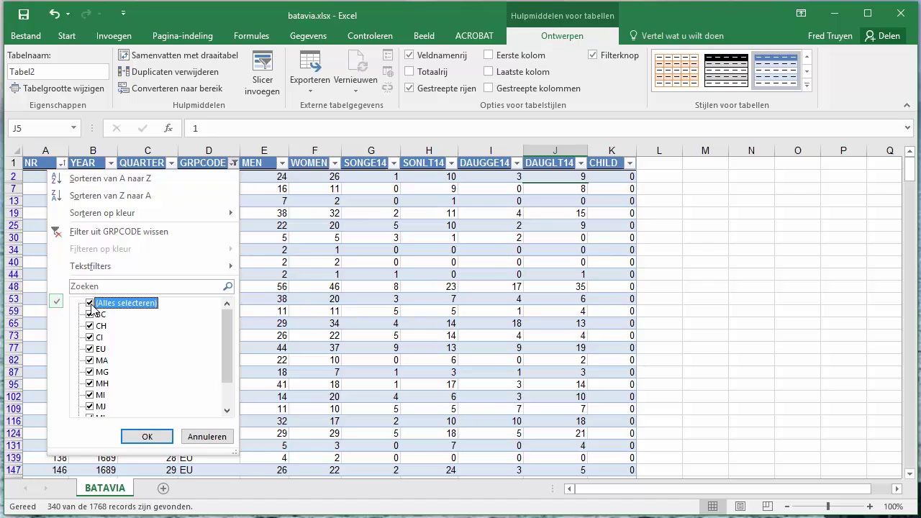
{"action": "left_click", "coordinate": [152, 437]}
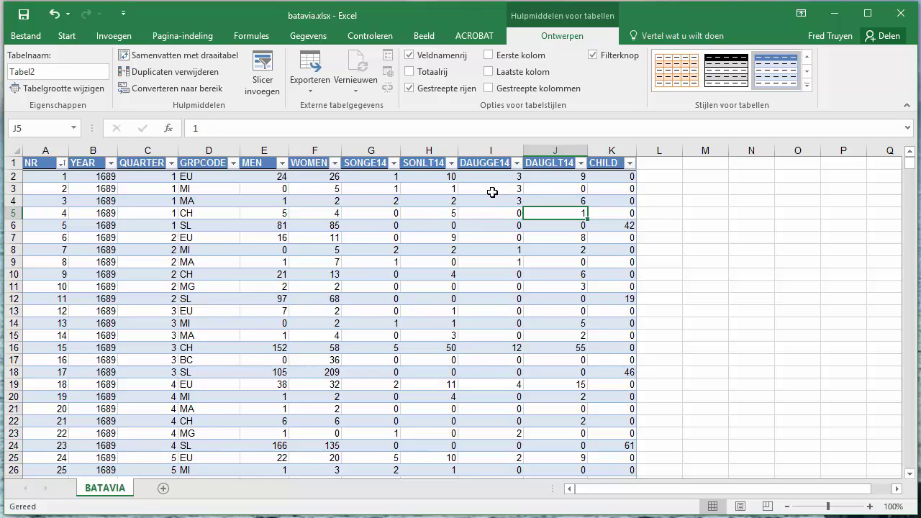
{"action": "right_click", "coordinate": [497, 190]}
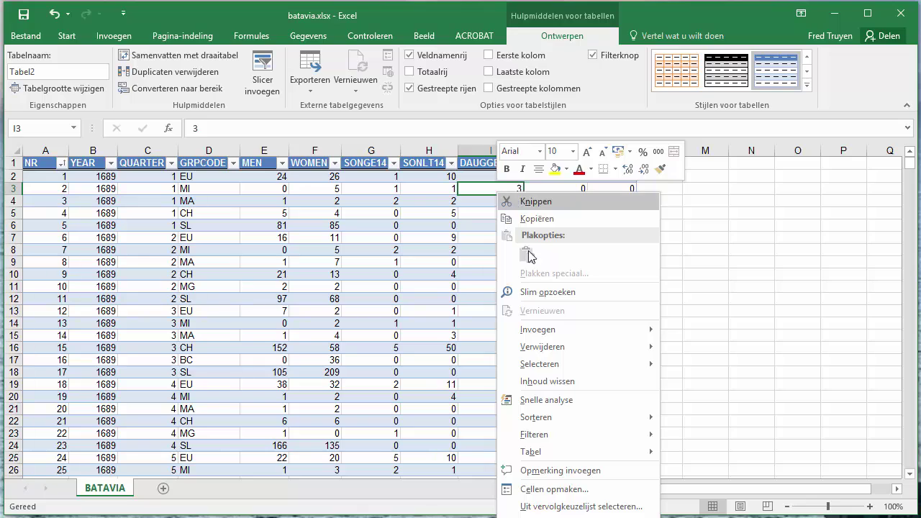
{"action": "mouse_move", "coordinate": [575, 373]}
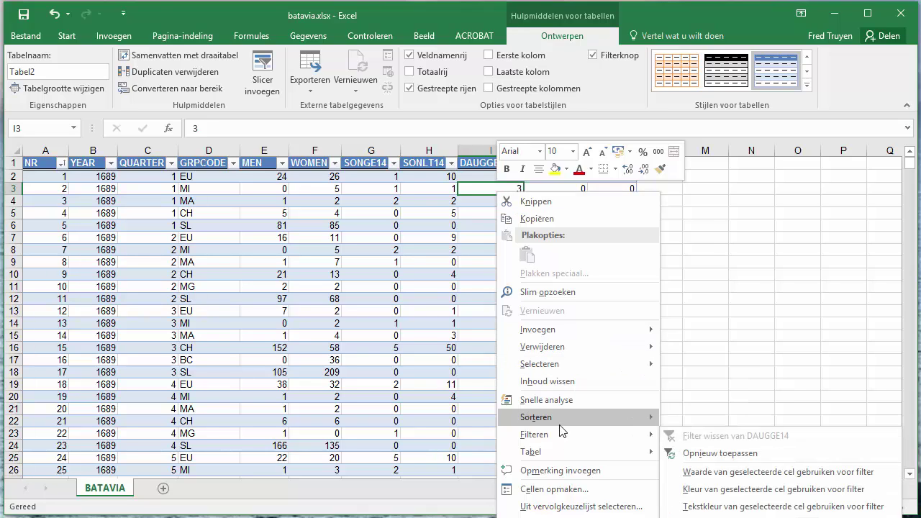
{"action": "mouse_move", "coordinate": [558, 446]}
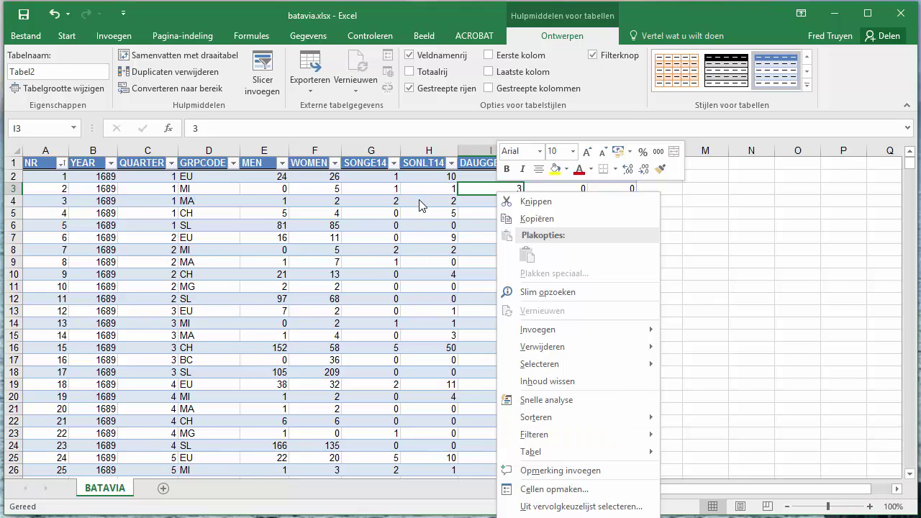
{"action": "key", "text": "Escape"}
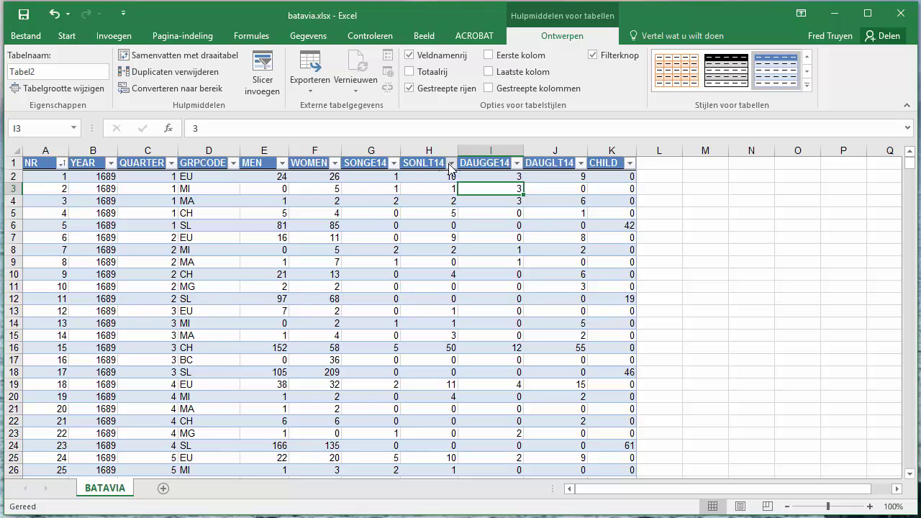
Apply the Boven gemiddelde number filter to SONLT14, leaving 426 of 1768 records
{"action": "left_click", "coordinate": [452, 164]}
{"action": "mouse_move", "coordinate": [337, 268]}
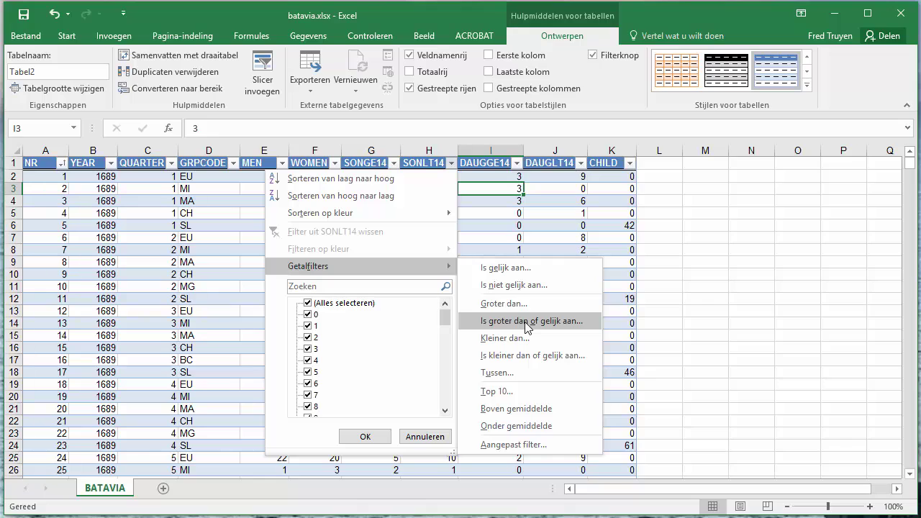
{"action": "left_click", "coordinate": [528, 412]}
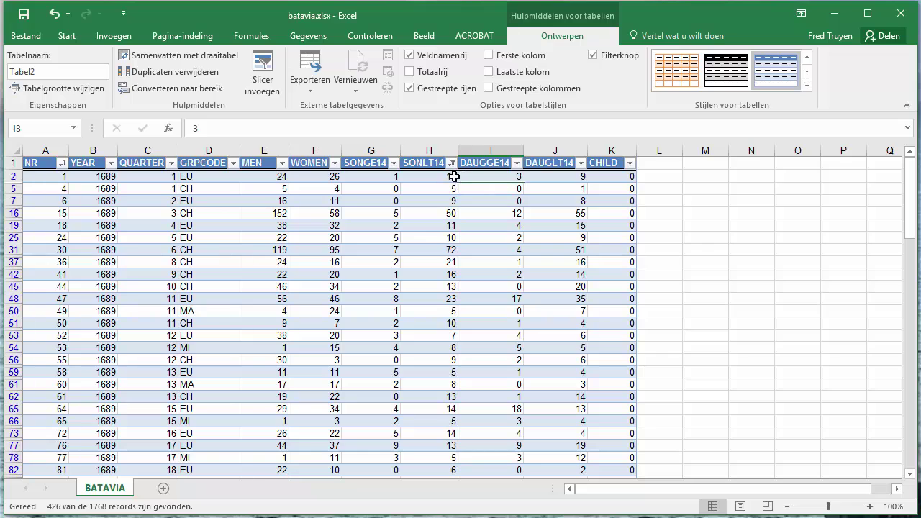
Clear the above-average filter from SONLT14, leaving DAUGGE14 unchanged, so all records show from NR 1
{"action": "left_click", "coordinate": [518, 163]}
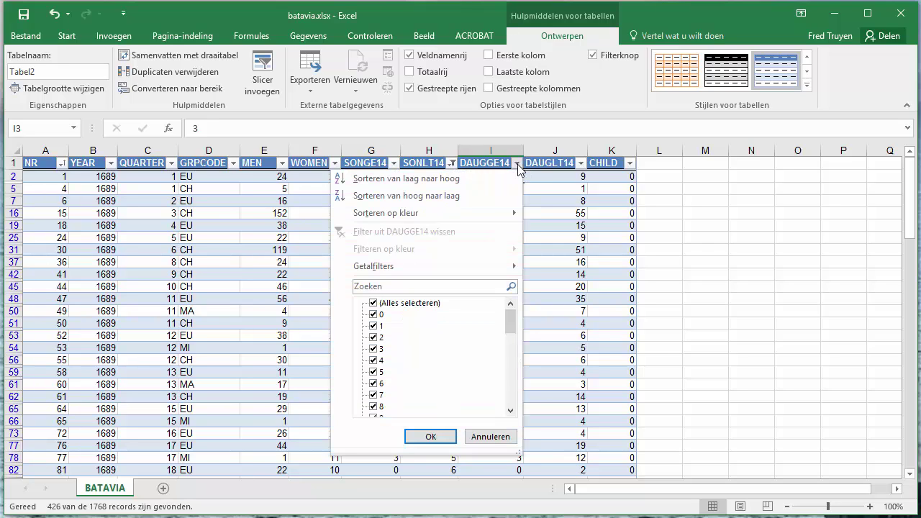
{"action": "mouse_move", "coordinate": [454, 265]}
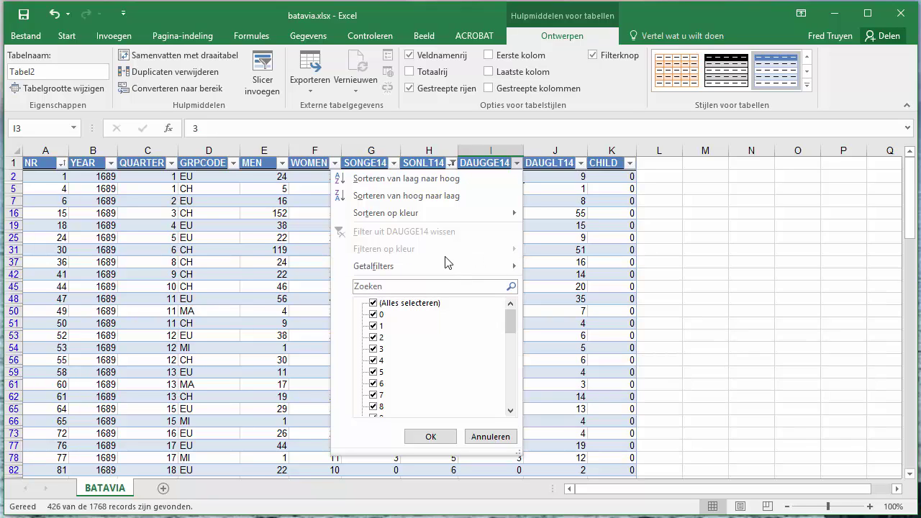
{"action": "left_click", "coordinate": [452, 164]}
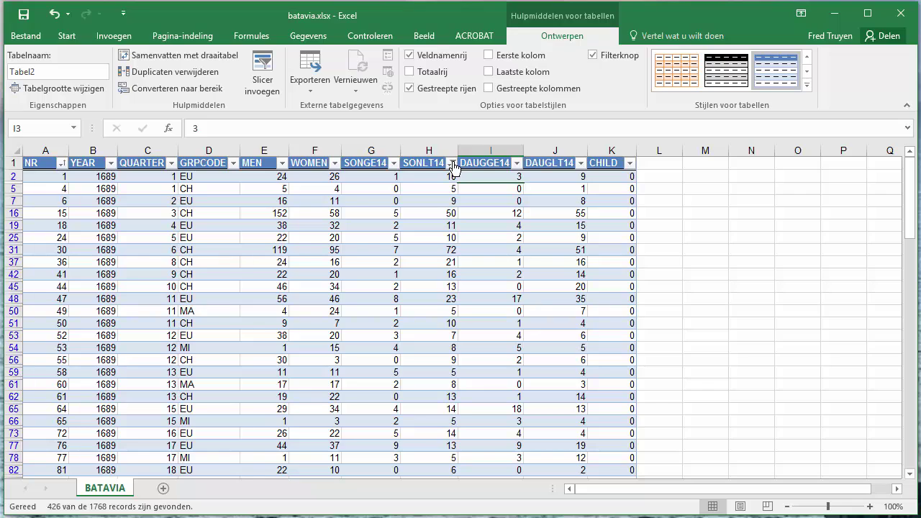
{"action": "left_click", "coordinate": [450, 163]}
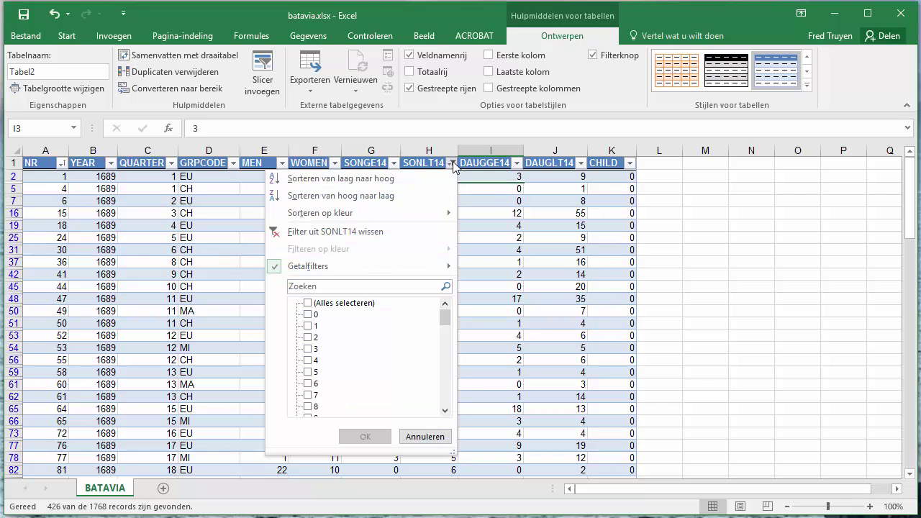
{"action": "left_click", "coordinate": [349, 231]}
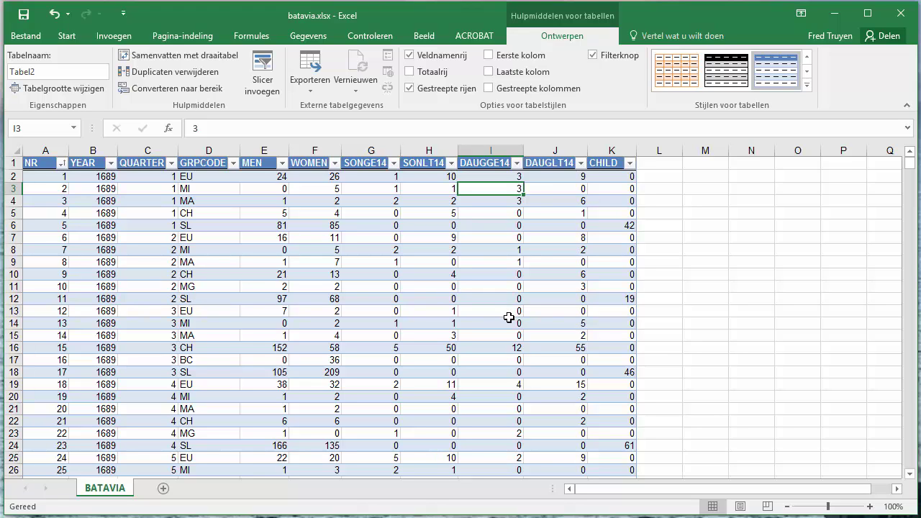
{"action": "scroll", "coordinate": [499, 319], "scroll_direction": "down", "scroll_amount": 1}
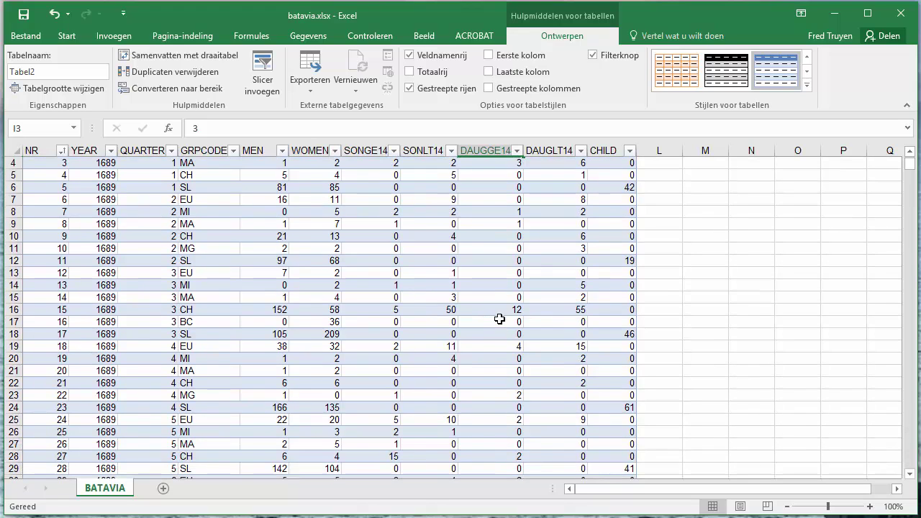
{"action": "scroll", "coordinate": [500, 318], "scroll_direction": "down", "scroll_amount": 2}
{"action": "scroll", "coordinate": [499, 319], "scroll_direction": "up", "scroll_amount": 3}
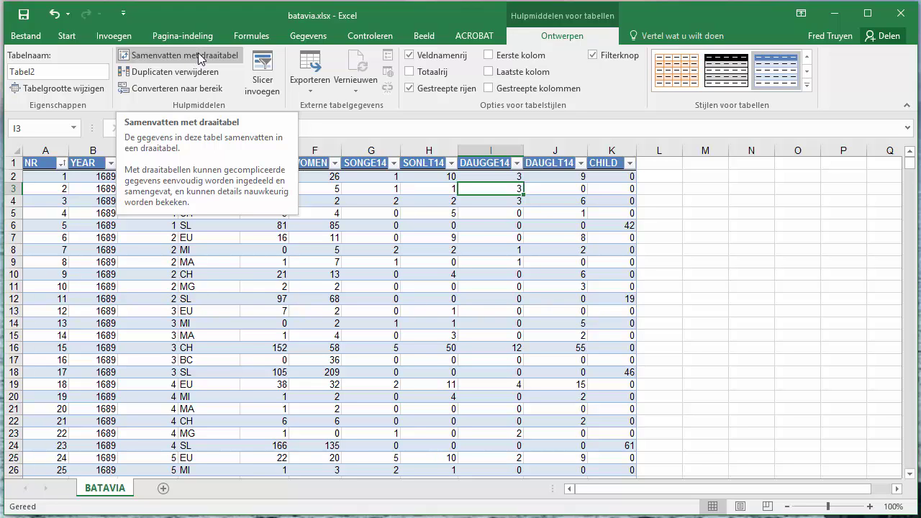
Cancel the Draaitabel maken dialog and reselect a cell inside Tabel2
{"action": "left_click", "coordinate": [199, 55]}
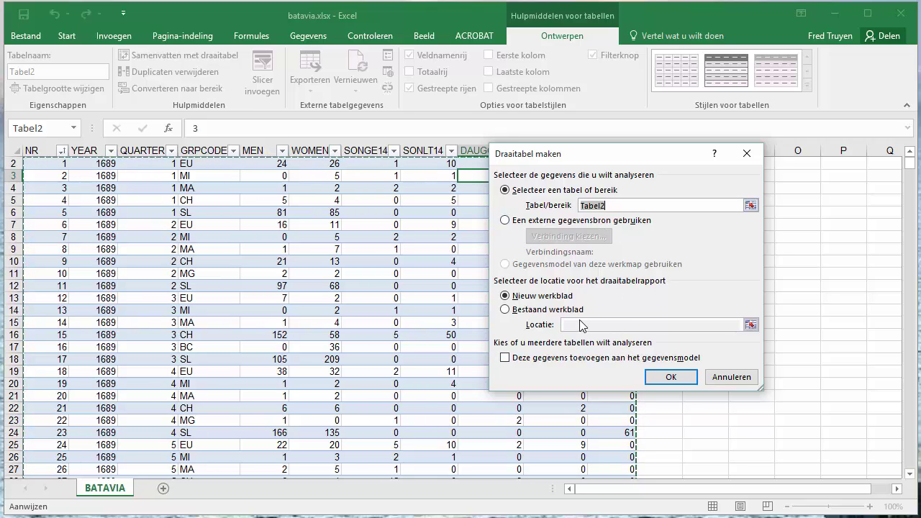
{"action": "left_click", "coordinate": [740, 378]}
{"action": "left_click", "coordinate": [552, 272]}
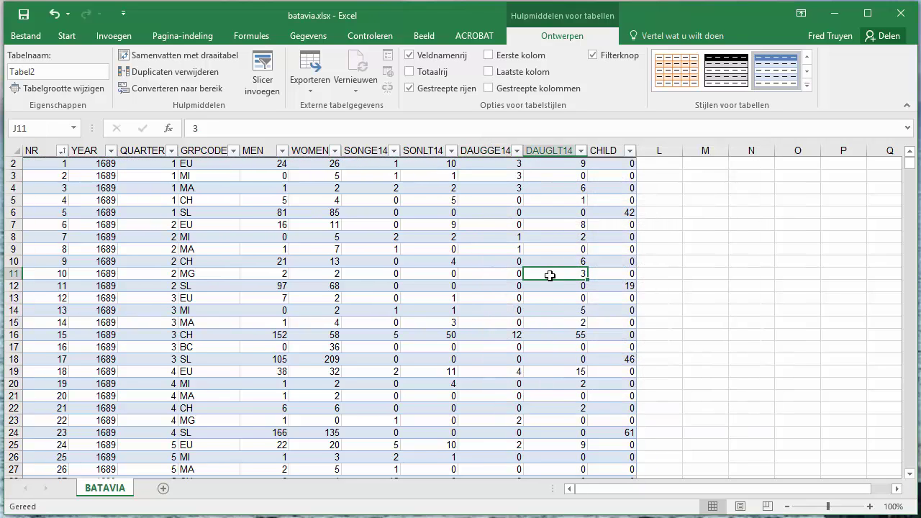
{"action": "scroll", "coordinate": [541, 286], "scroll_direction": "up", "scroll_amount": 1}
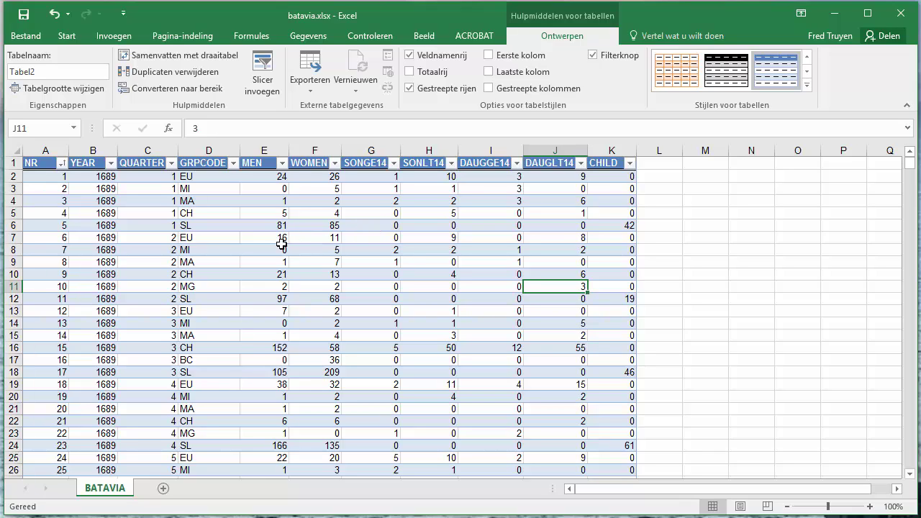
Insert a YEAR slicer for Tabel2 and drag it beside the table near column M
{"action": "left_click", "coordinate": [265, 67]}
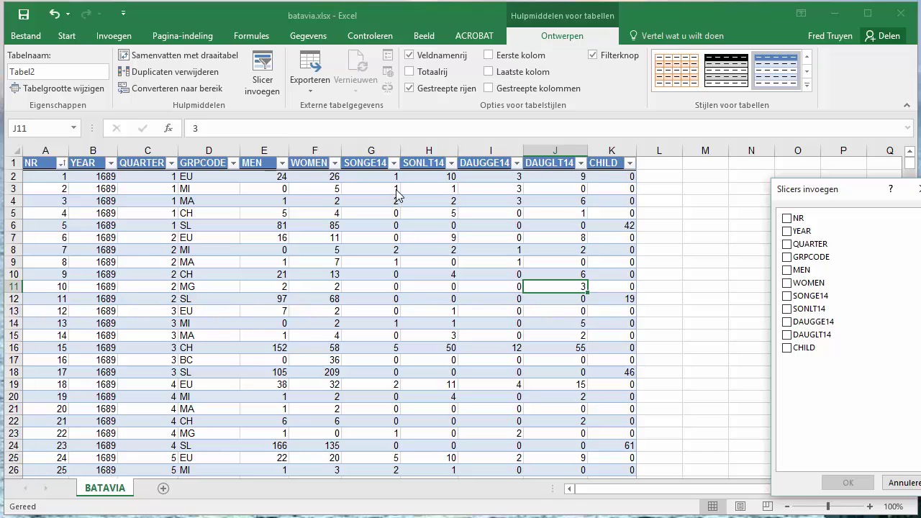
{"action": "left_click_drag", "start_coordinate": [807, 189], "coordinate": [742, 178]}
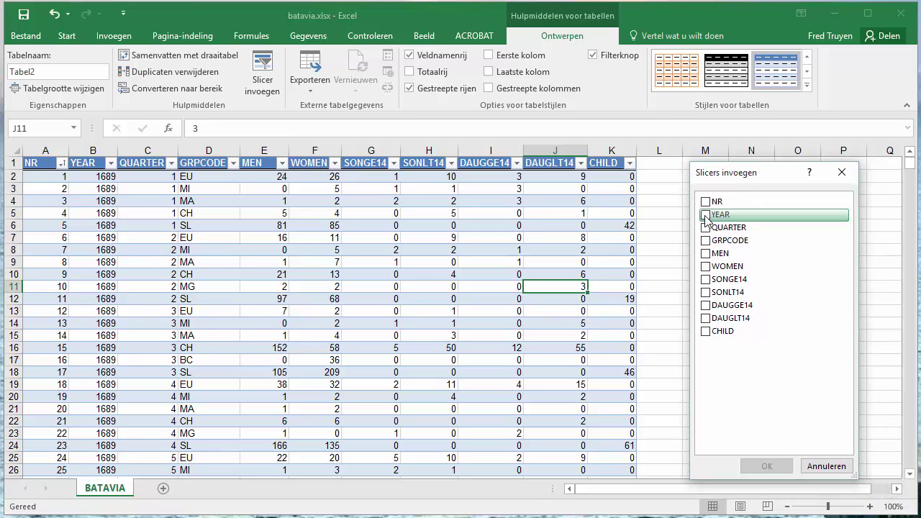
{"action": "left_click", "coordinate": [726, 216]}
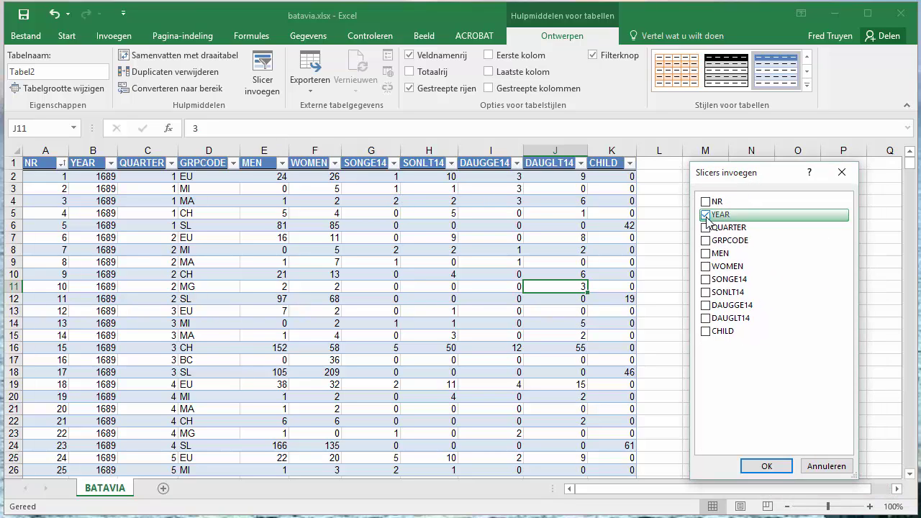
{"action": "left_click", "coordinate": [766, 467]}
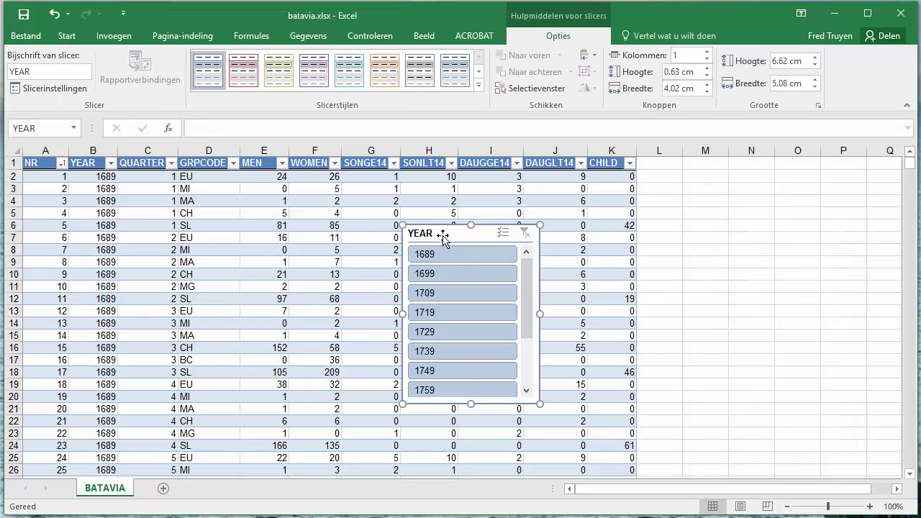
{"action": "left_click_drag", "start_coordinate": [443, 237], "coordinate": [724, 199]}
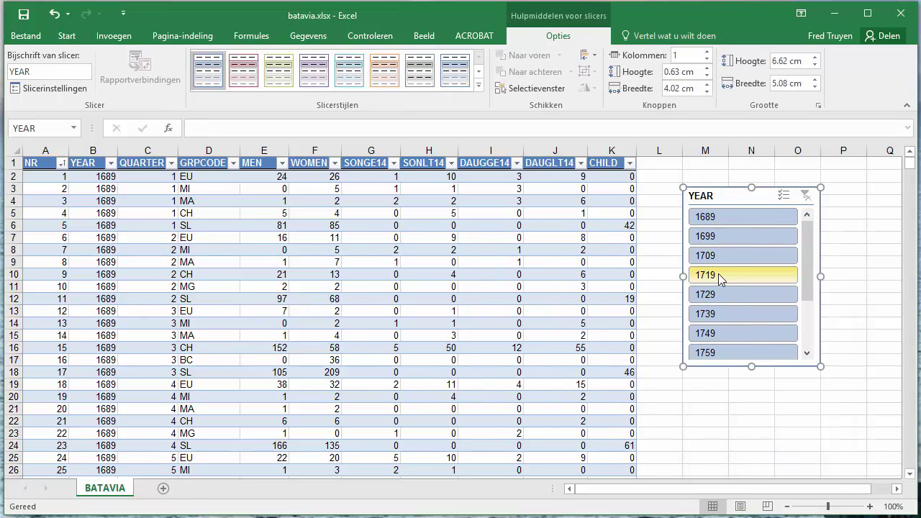
Show years 1719, 1739, 1769 and 1729 in turn, then clear the slicer and nudge it right
{"action": "left_click", "coordinate": [721, 278]}
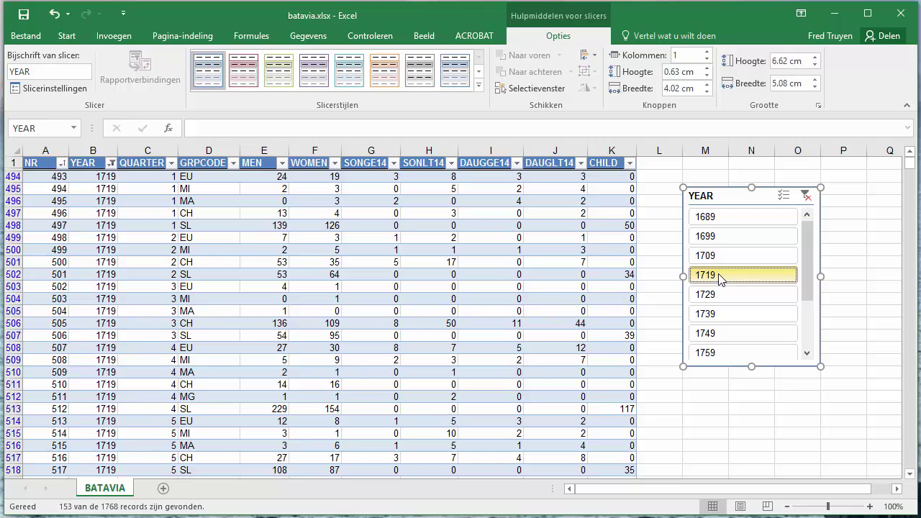
{"action": "left_click", "coordinate": [727, 325]}
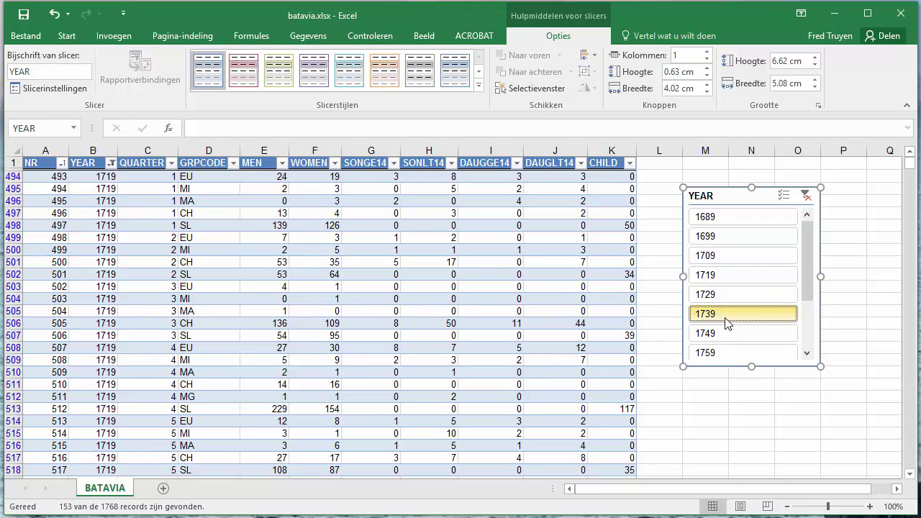
{"action": "mouse_move", "coordinate": [807, 279]}
{"action": "left_mouse_down"}
{"action": "mouse_move", "coordinate": [808, 328]}
{"action": "mouse_move", "coordinate": [808, 315]}
{"action": "left_mouse_up"}
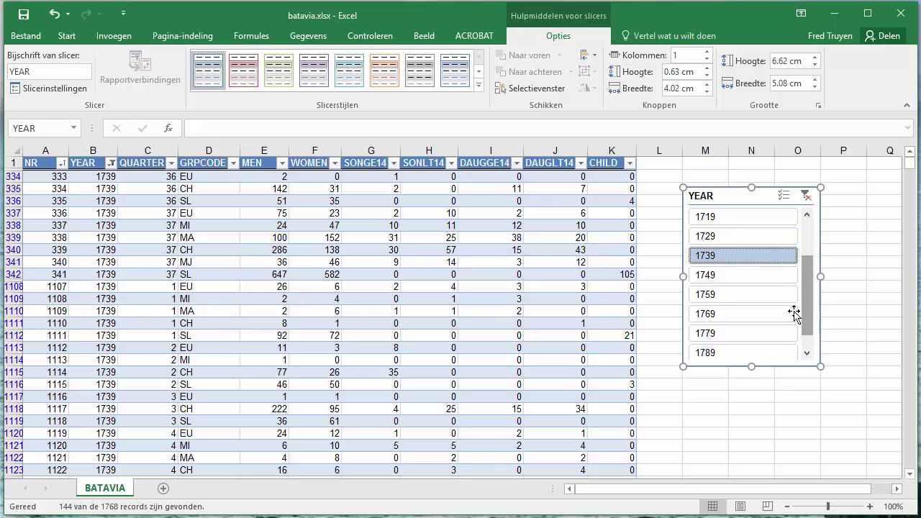
{"action": "left_click", "coordinate": [721, 315]}
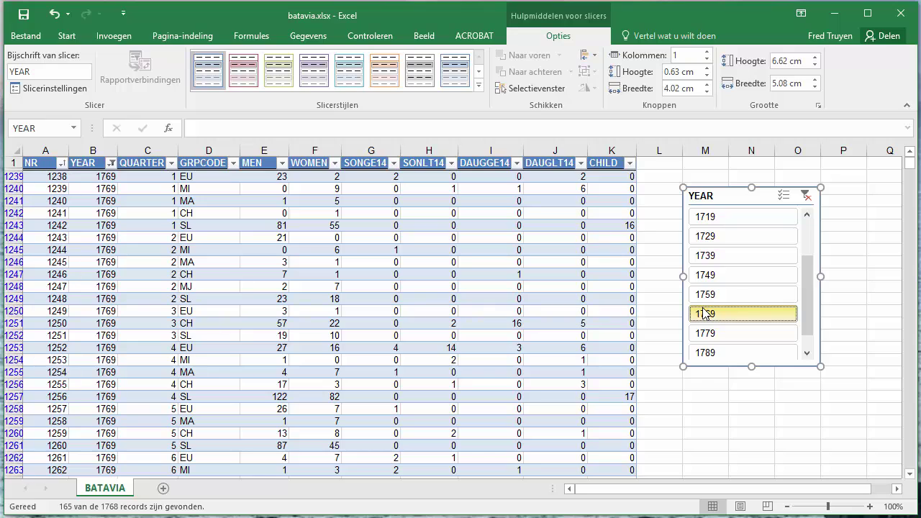
{"action": "left_click", "coordinate": [726, 239]}
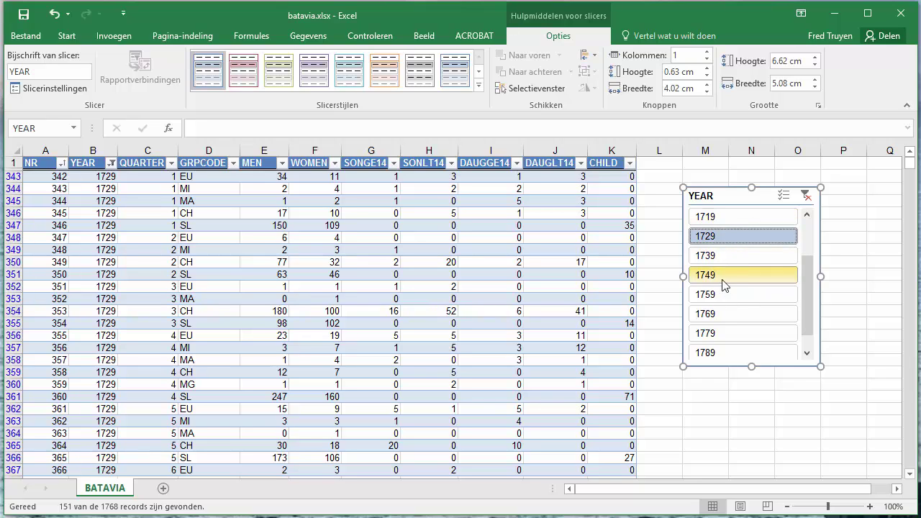
{"action": "left_click", "coordinate": [802, 196]}
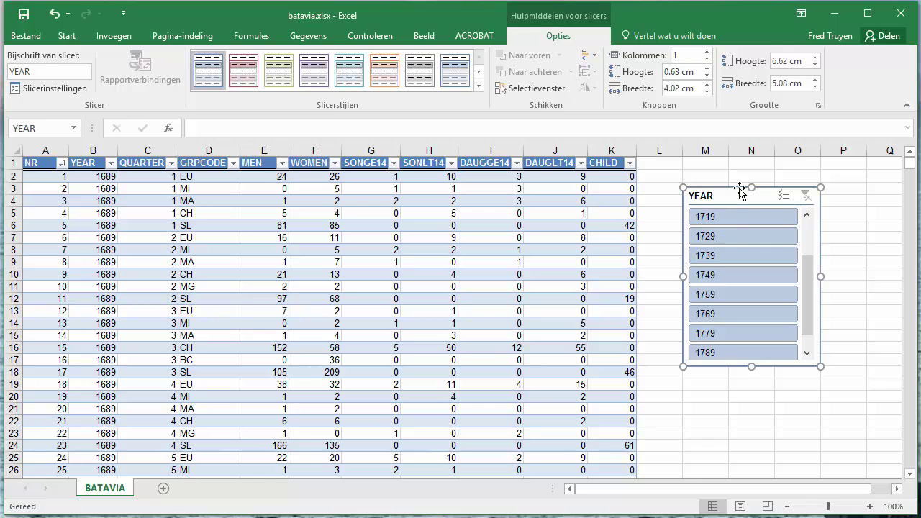
{"action": "left_click_drag", "start_coordinate": [738, 187], "coordinate": [802, 193]}
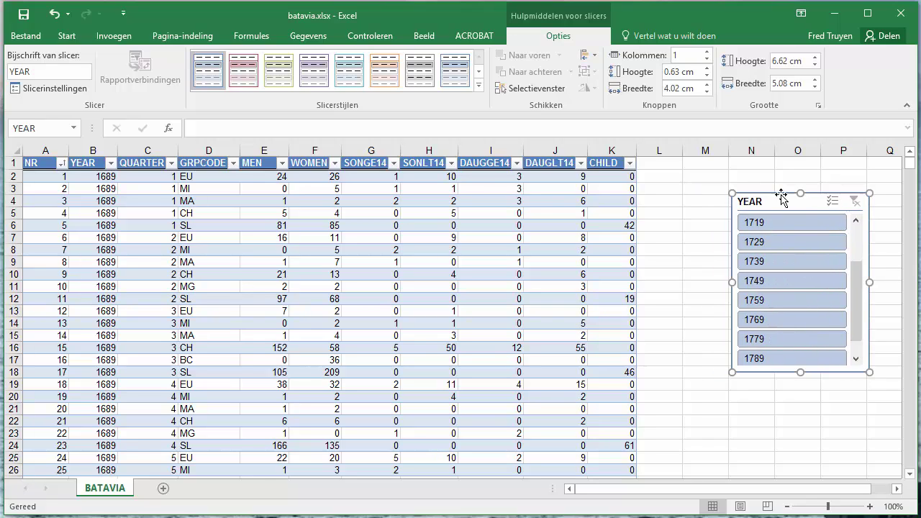
Enter the header 'Bevolking' in L1, fixing the typo, so the table extends to column L
{"action": "left_click", "coordinate": [660, 163]}
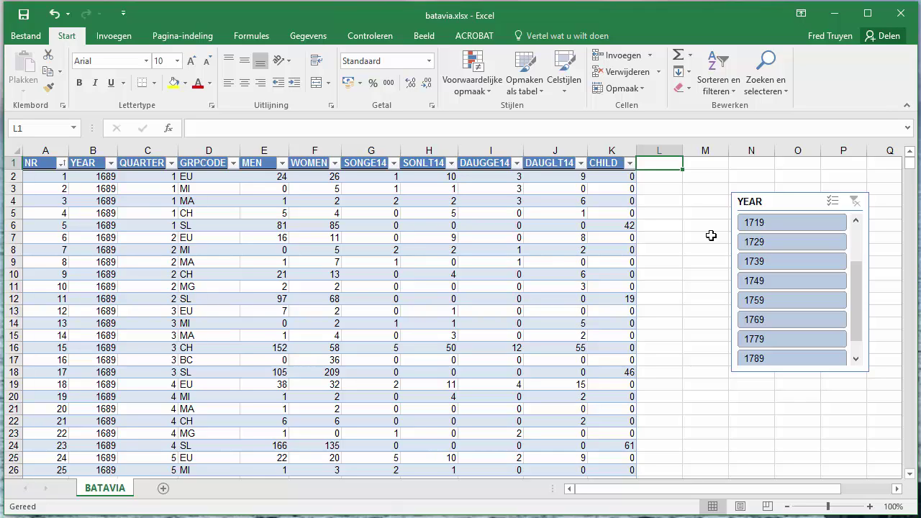
{"action": "type", "text": "Beviolking"}
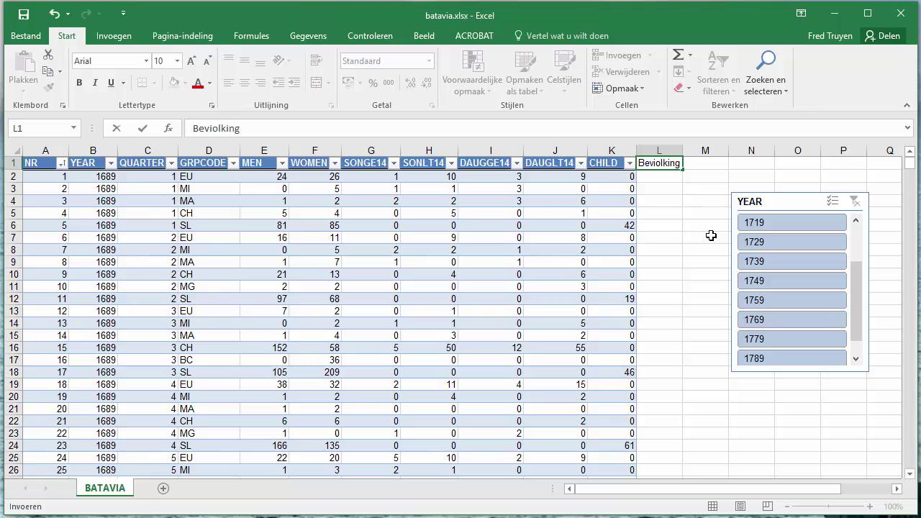
{"action": "key", "text": "BackSpace"}
{"action": "key", "text": "BackSpace"}
{"action": "key", "text": "BackSpace"}
{"action": "key", "text": "BackSpace"}
{"action": "key", "text": "BackSpace"}
{"action": "key", "text": "BackSpace"}
{"action": "type", "text": "o"}
{"action": "type", "text": "lking"}
{"action": "key", "text": "Return"}
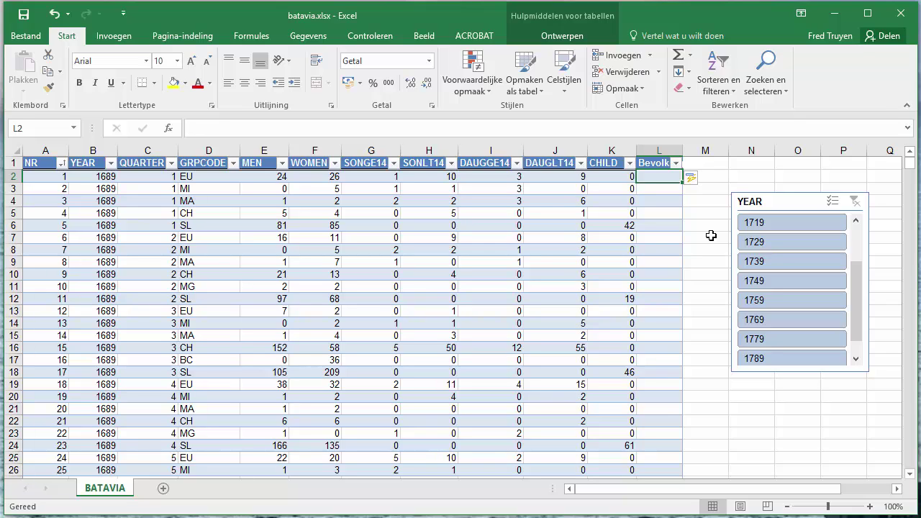
Enter =SOM over MEN through CHILD in L2 so Bevolking fills every row, e.g. 73 for record 1
{"action": "type", "text": "=S"}
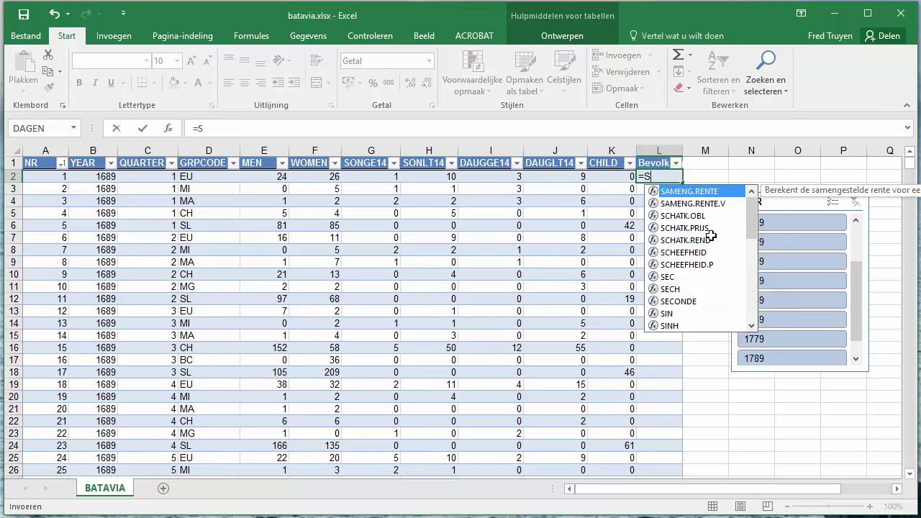
{"action": "type", "text": "OM("}
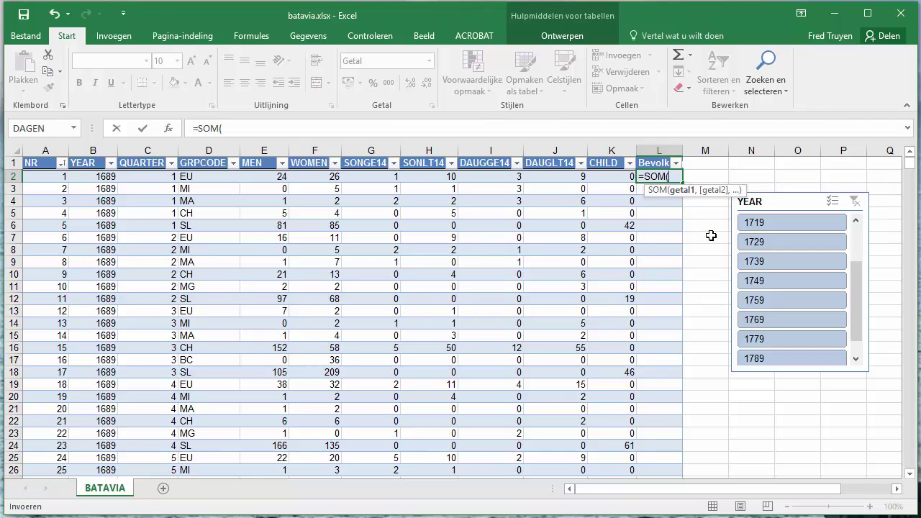
{"action": "left_click_drag", "start_coordinate": [268, 177], "coordinate": [607, 179]}
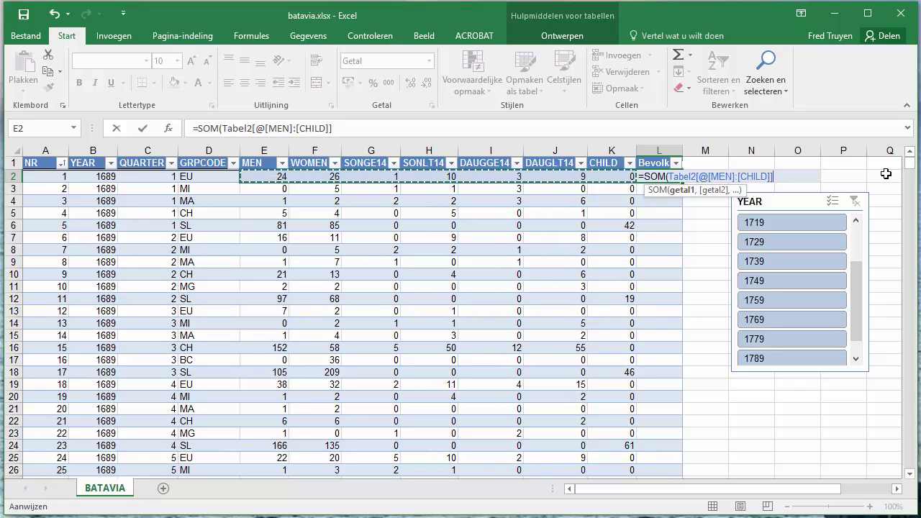
{"action": "key", "text": "Return"}
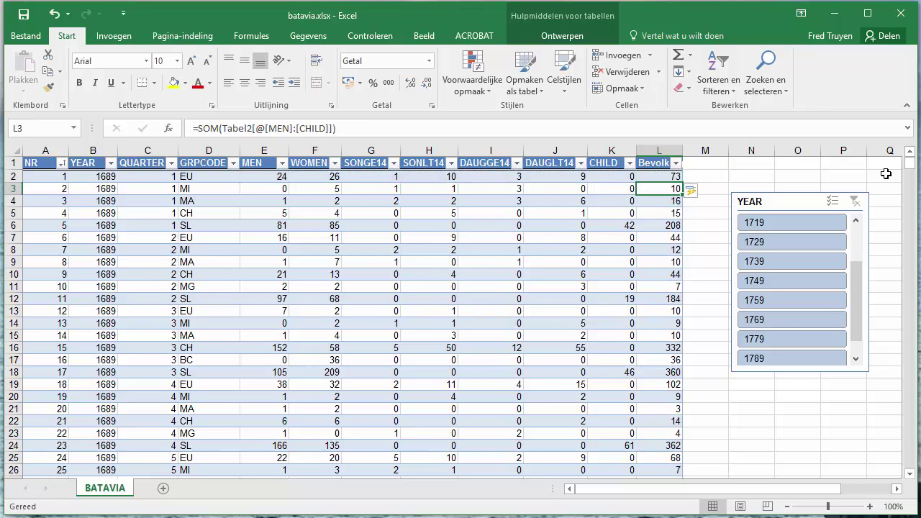